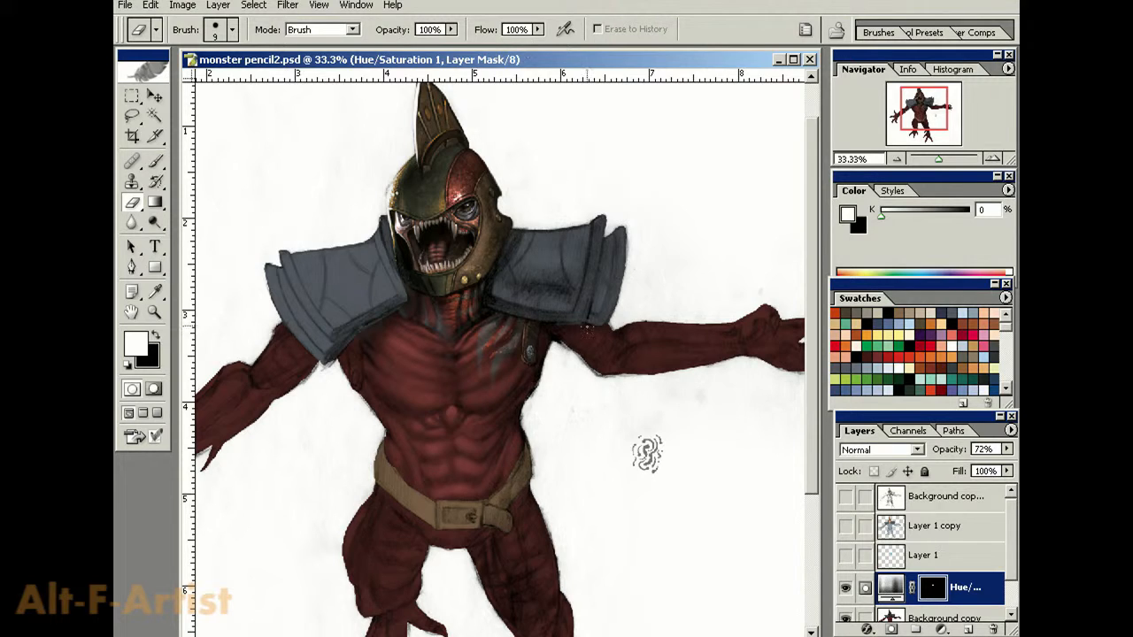
- Add a new empty layer above the Hue/Saturation 1 adjustment layer for detailing the monster's mouth
{"action": "key", "text": "ctrl+plus"}
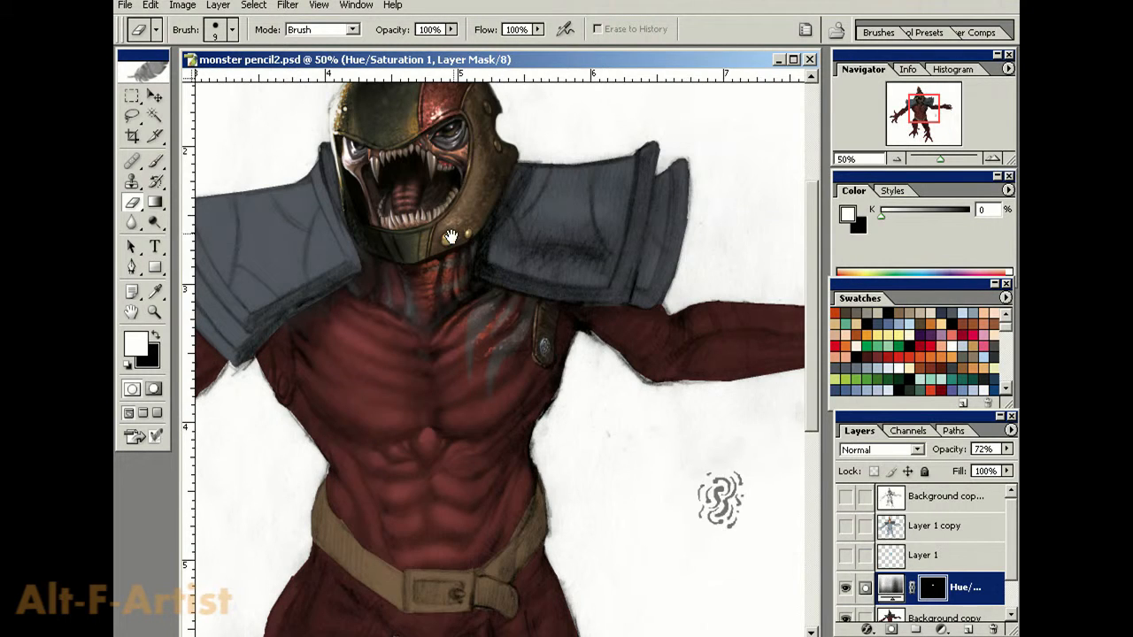
{"action": "left_click_drag", "start_coordinate": [451, 237], "coordinate": [518, 450]}
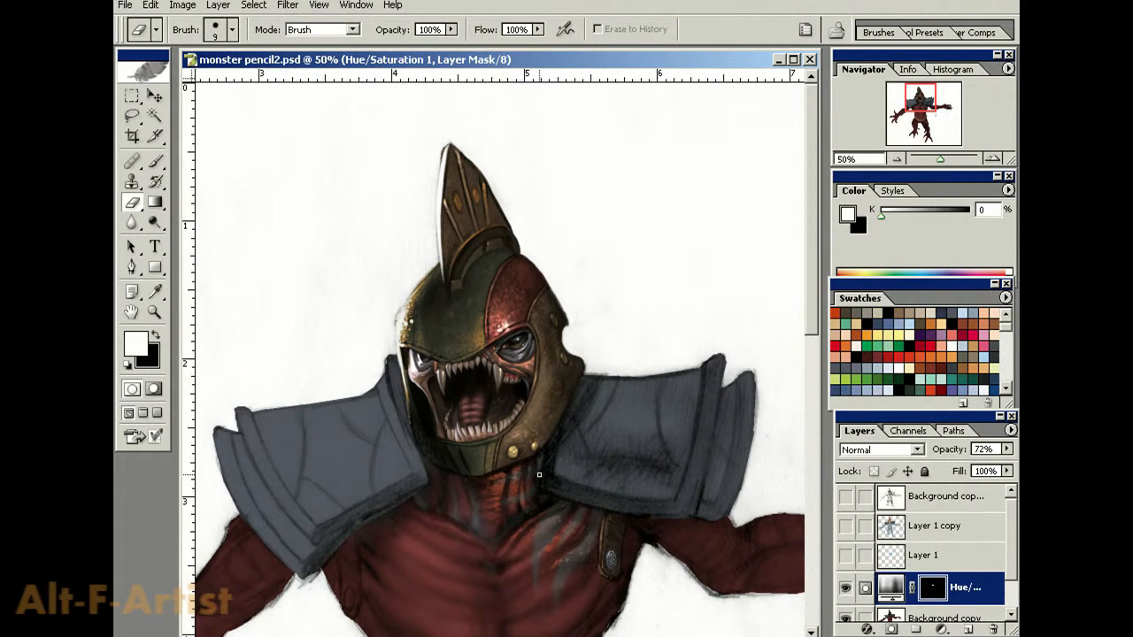
{"action": "key", "text": "ctrl+plus"}
{"action": "key", "text": "ctrl+plus"}
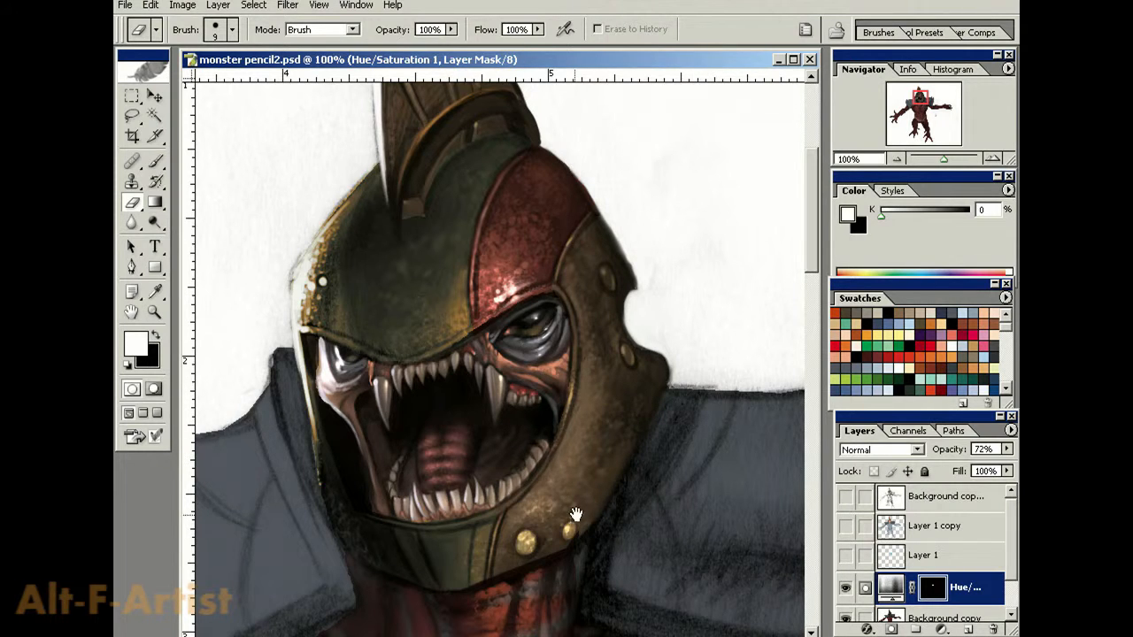
{"action": "scroll", "coordinate": [576, 514], "scroll_direction": "down", "scroll_amount": 5}
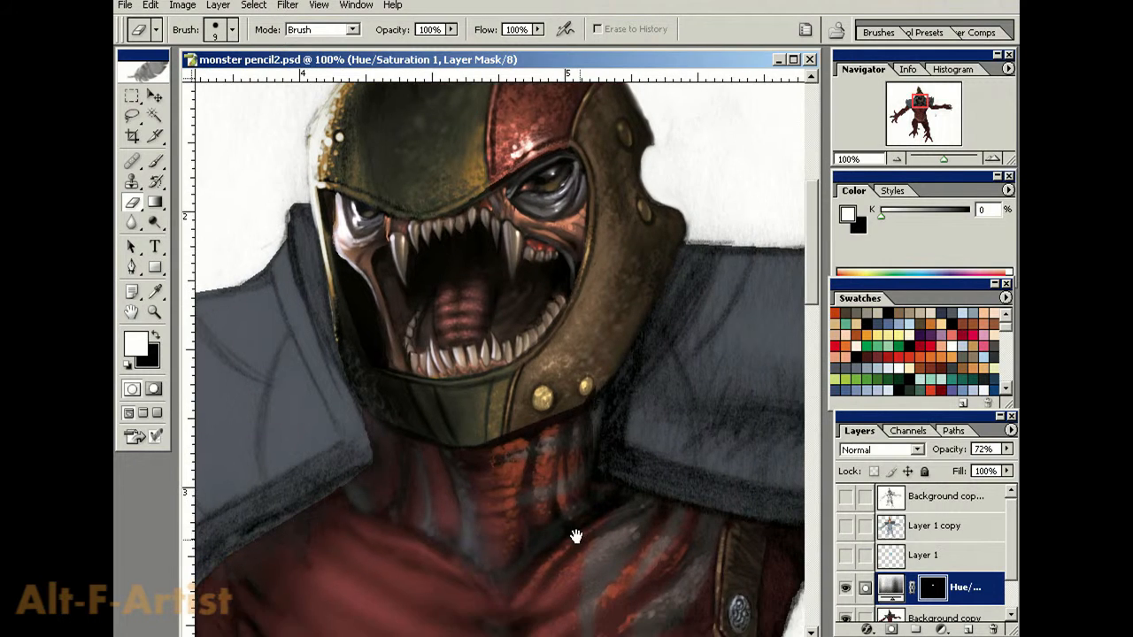
{"action": "scroll", "coordinate": [591, 528], "scroll_direction": "down", "scroll_amount": 1}
{"action": "scroll", "coordinate": [630, 459], "scroll_direction": "up", "scroll_amount": 3}
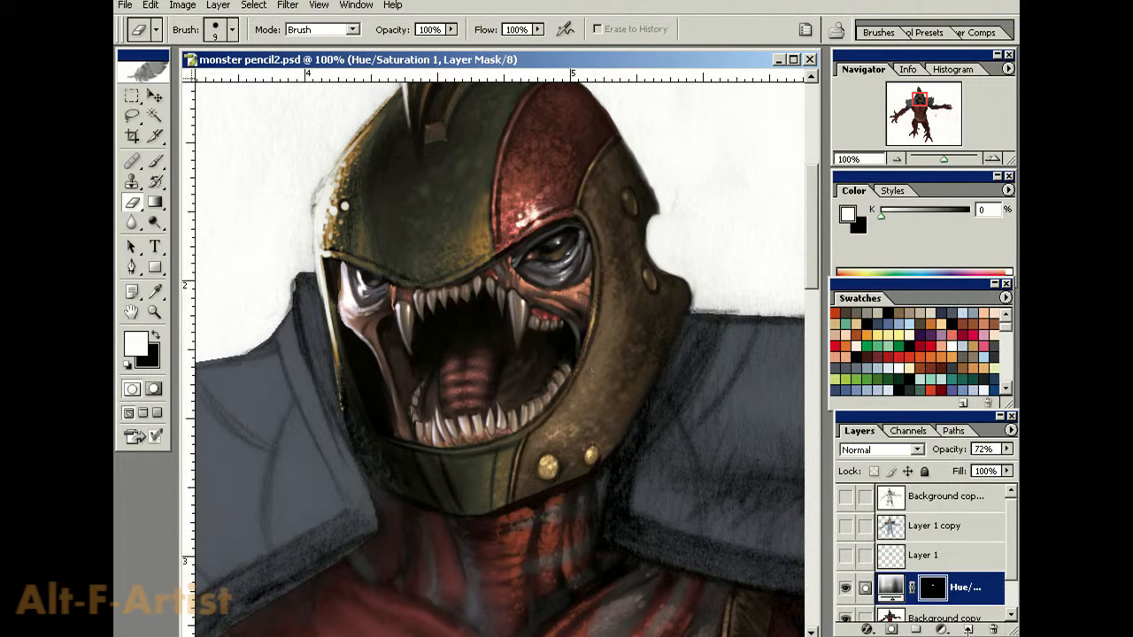
{"action": "left_click", "coordinate": [968, 630]}
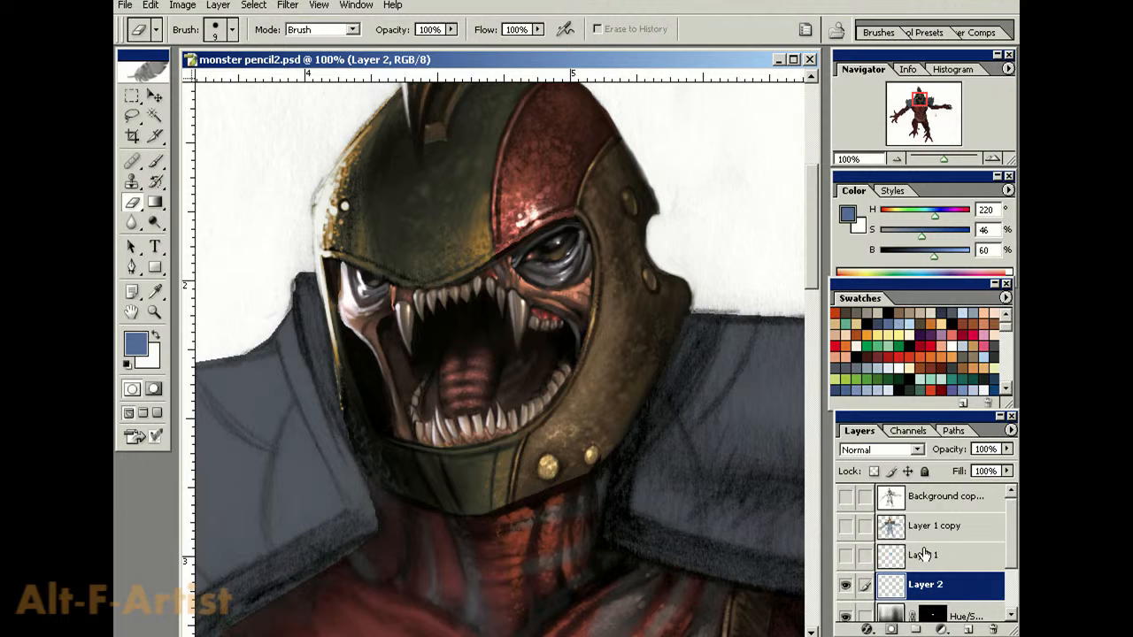
- Outline thin, curved saliva strands hanging from the monster's two large upper fangs with the Lasso tool
{"action": "key", "text": "bracketright"}
{"action": "key", "text": "bracketright"}
{"action": "key", "text": "bracketright"}
{"action": "key", "text": "bracketright"}
{"action": "key", "text": "bracketright"}
{"action": "key", "text": "l"}
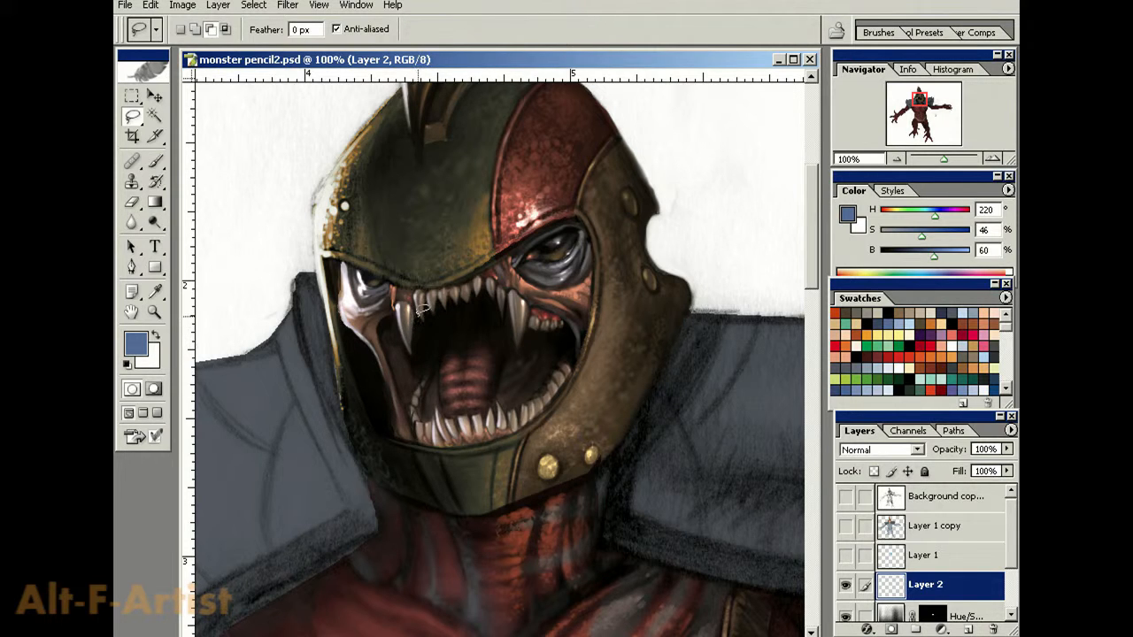
{"action": "mouse_move", "coordinate": [421, 306]}
{"action": "left_mouse_down"}
{"action": "mouse_move", "coordinate": [440, 351]}
{"action": "mouse_move", "coordinate": [421, 307]}
{"action": "left_mouse_up"}
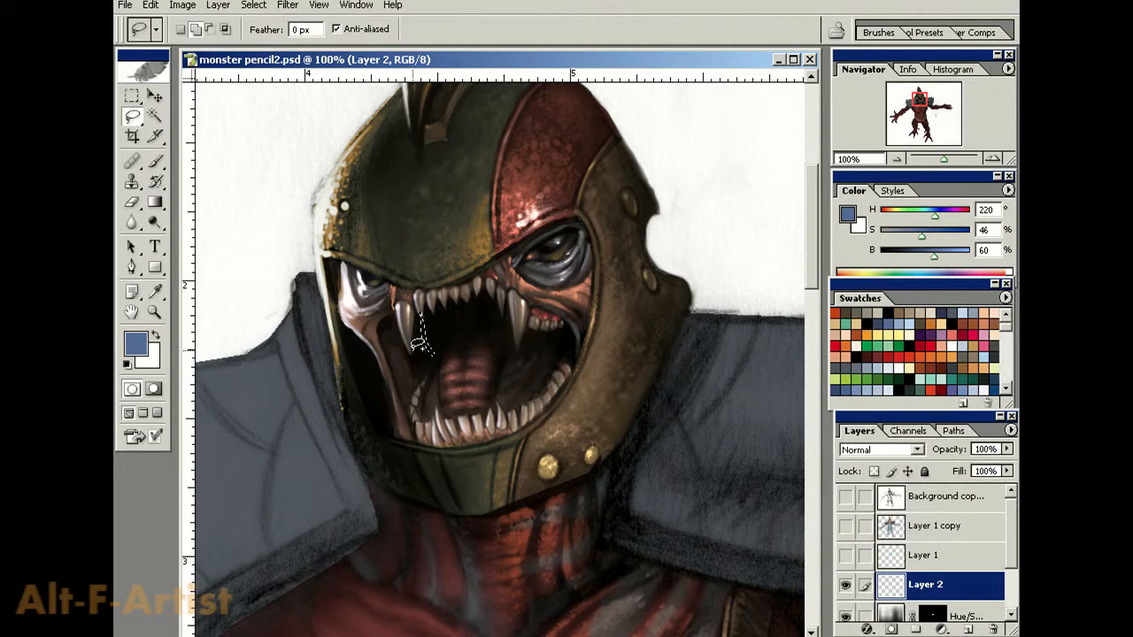
{"action": "mouse_move", "coordinate": [412, 338]}
{"action": "left_mouse_down"}
{"action": "mouse_move", "coordinate": [414, 360]}
{"action": "mouse_move", "coordinate": [437, 379]}
{"action": "mouse_move", "coordinate": [414, 320]}
{"action": "left_mouse_up"}
{"action": "mouse_move", "coordinate": [523, 335]}
{"action": "left_mouse_down"}
{"action": "mouse_move", "coordinate": [540, 352]}
{"action": "mouse_move", "coordinate": [532, 316]}
{"action": "mouse_move", "coordinate": [533, 344]}
{"action": "mouse_move", "coordinate": [527, 328]}
{"action": "left_mouse_up"}
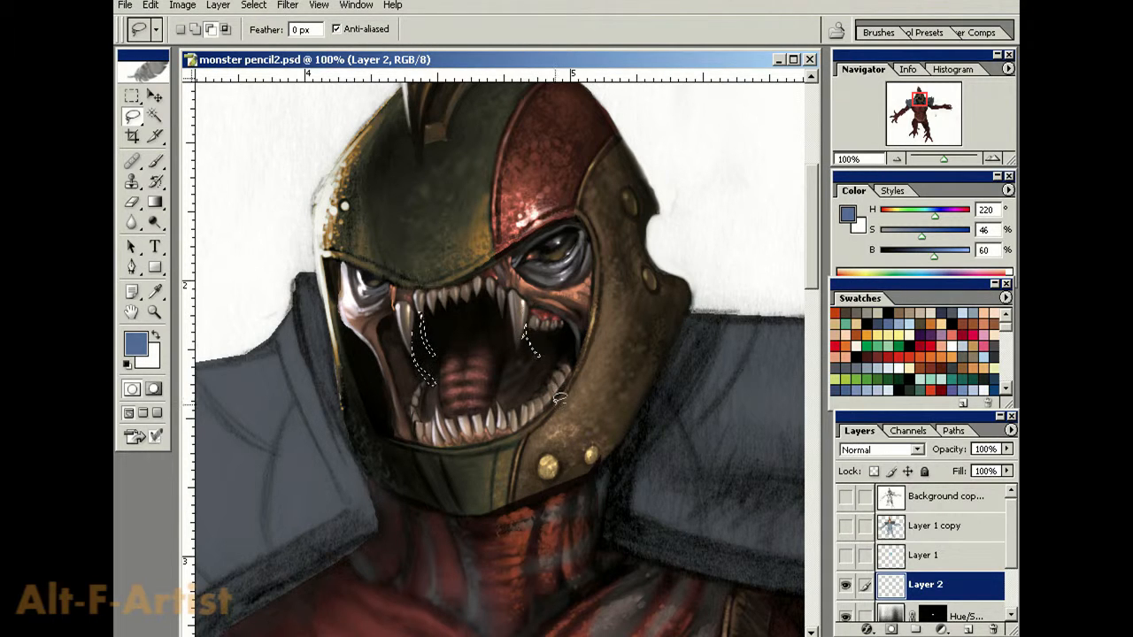
{"action": "key", "text": "ctrl+d"}
- Paint faint saliva strands below the upper fangs in pale blue using a soft 20 px brush at 50% flow
{"action": "left_click", "coordinate": [966, 315]}
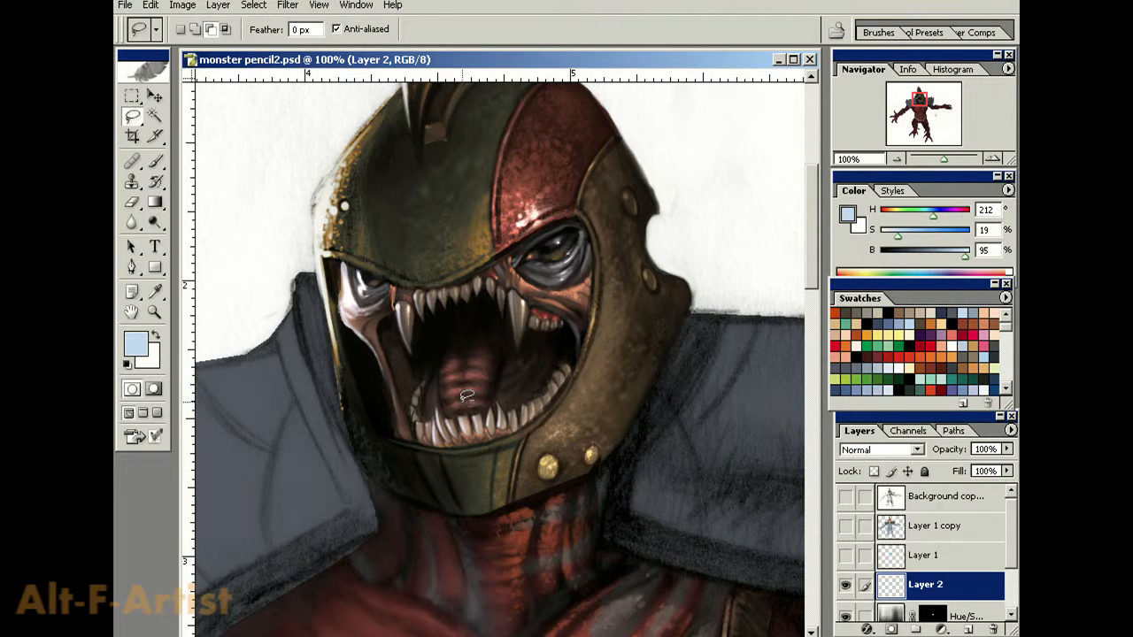
{"action": "key", "text": "b"}
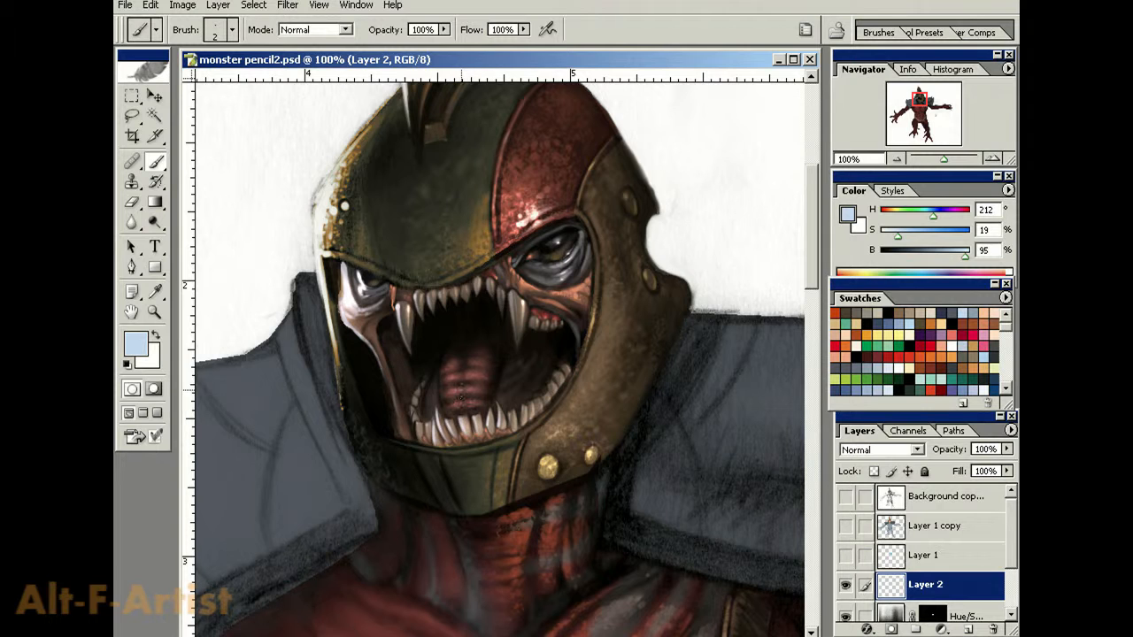
{"action": "key", "text": "shift+5"}
{"action": "key", "text": "bracketright"}
{"action": "key", "text": "bracketright"}
{"action": "key", "text": "bracketright"}
{"action": "key", "text": "bracketright"}
{"action": "key", "text": "bracketright"}
{"action": "key", "text": "bracketright"}
{"action": "key", "text": "bracketright"}
{"action": "key", "text": "bracketright"}
{"action": "key", "text": "bracketright"}
{"action": "key", "text": "bracketright"}
{"action": "key", "text": "bracketright"}
{"action": "key", "text": "bracketright"}
{"action": "key", "text": "bracketright"}
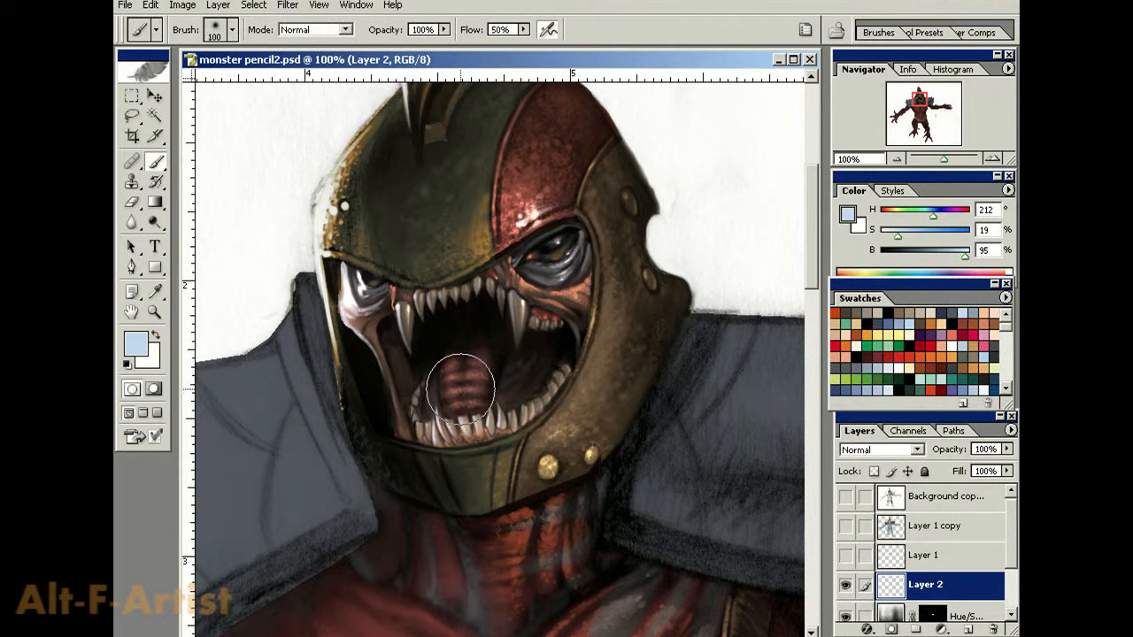
{"action": "key", "text": "bracketleft"}
{"action": "key", "text": "bracketleft"}
{"action": "key", "text": "bracketleft"}
{"action": "key", "text": "bracketleft"}
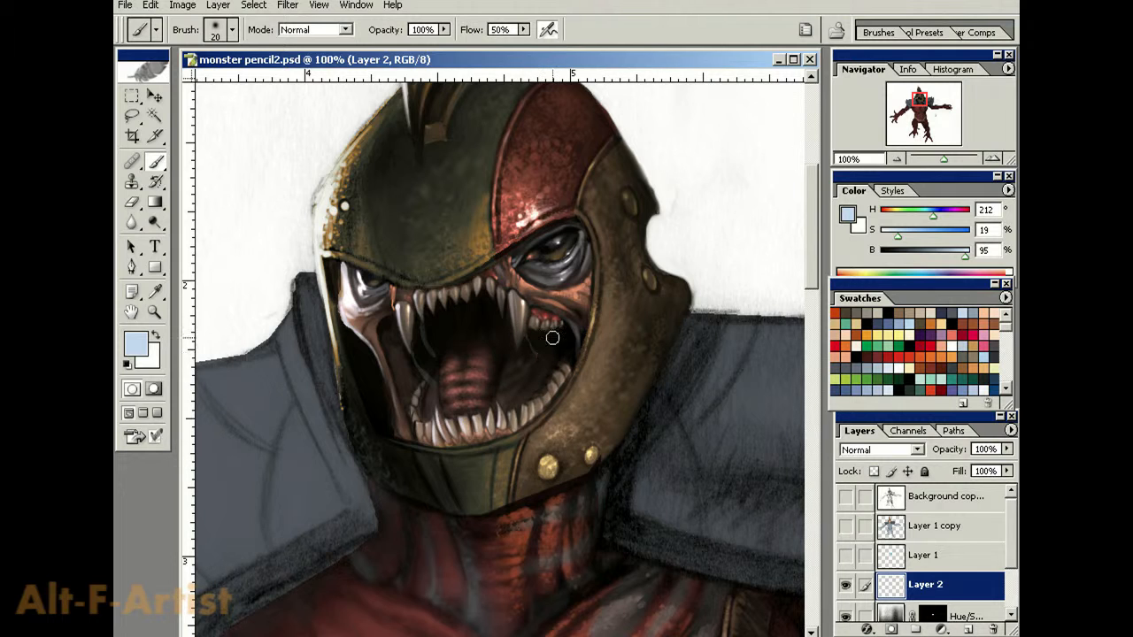
- Sharpen the saliva strands with fine 1 px pale blue strokes and swap the foreground colour to white
{"action": "key", "text": "bracketleft"}
{"action": "key", "text": "bracketleft"}
{"action": "key", "text": "bracketleft"}
{"action": "key", "text": "bracketleft"}
{"action": "key", "text": "bracketleft"}
{"action": "key", "text": "bracketleft"}
{"action": "left_click_drag", "start_coordinate": [423, 368], "coordinate": [431, 378]}
{"action": "left_click_drag", "start_coordinate": [423, 324], "coordinate": [423, 334]}
{"action": "key", "text": "x"}
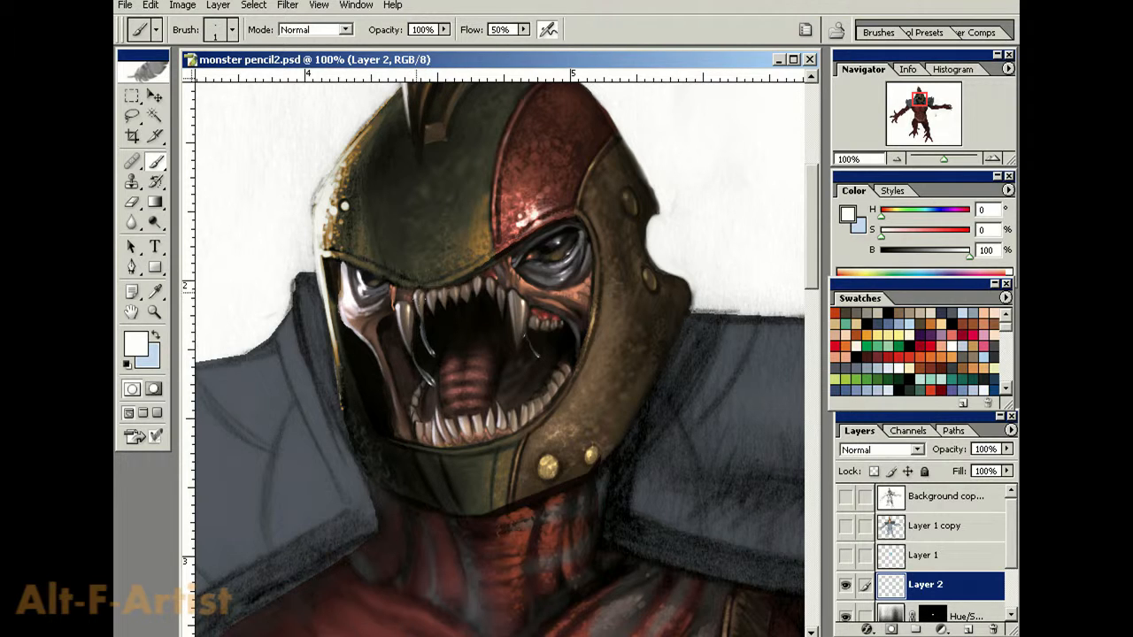
- Switch to the Smudge tool at 100% strength and reduce its brush to 20 px
{"action": "left_click_drag", "start_coordinate": [136, 224], "coordinate": [213, 256]}
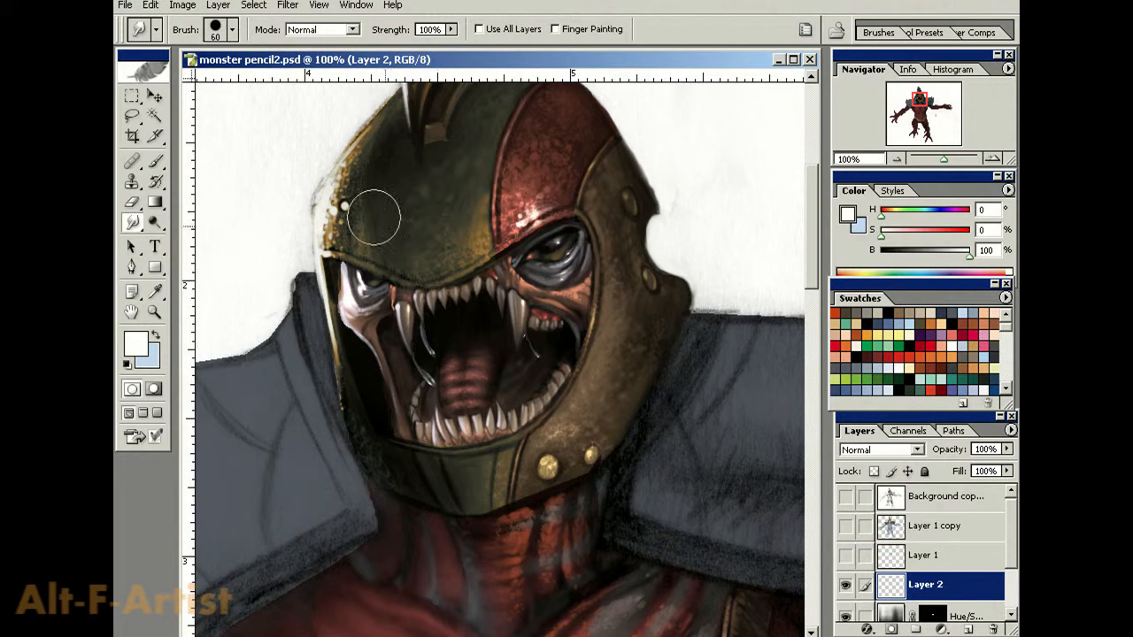
{"action": "key", "text": "bracketleft"}
{"action": "key", "text": "bracketleft"}
{"action": "key", "text": "bracketleft"}
{"action": "key", "text": "bracketleft"}
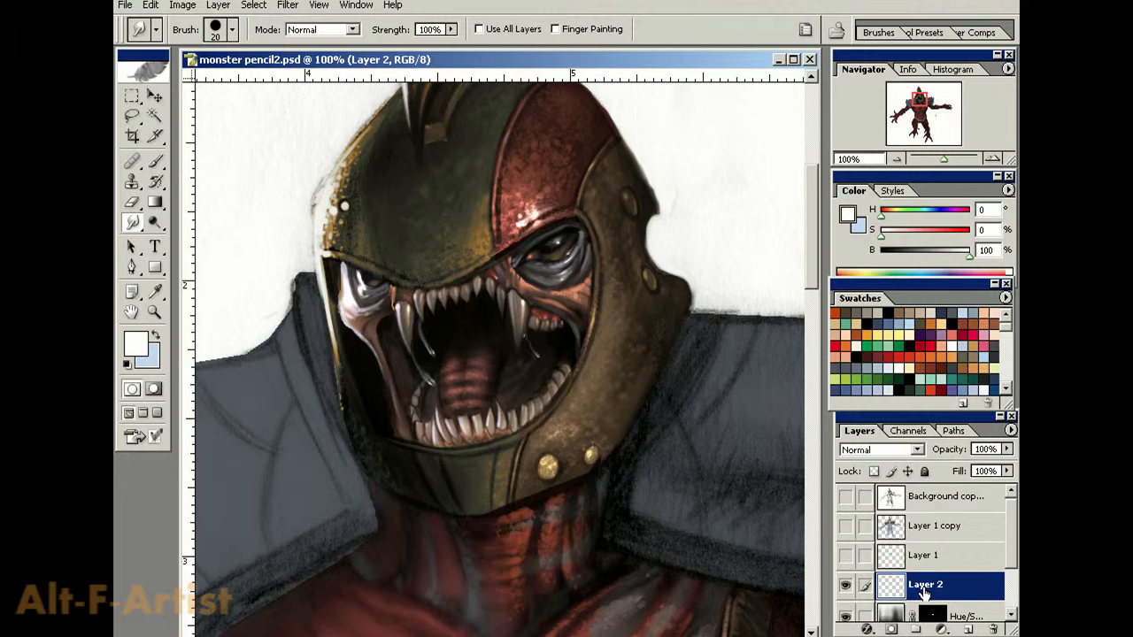
- Stamp all visible layers onto a new layer and select the helmeted head with a rectangular marquee
{"action": "key", "text": "ctrl+shift+alt+e"}
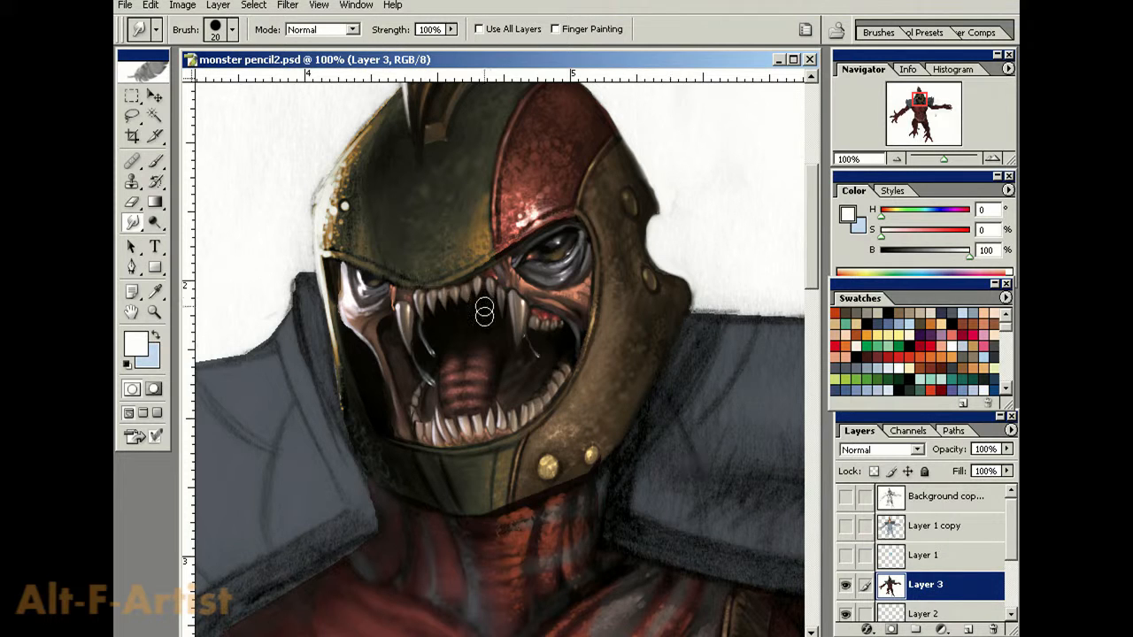
{"action": "key", "text": "ctrl+minus"}
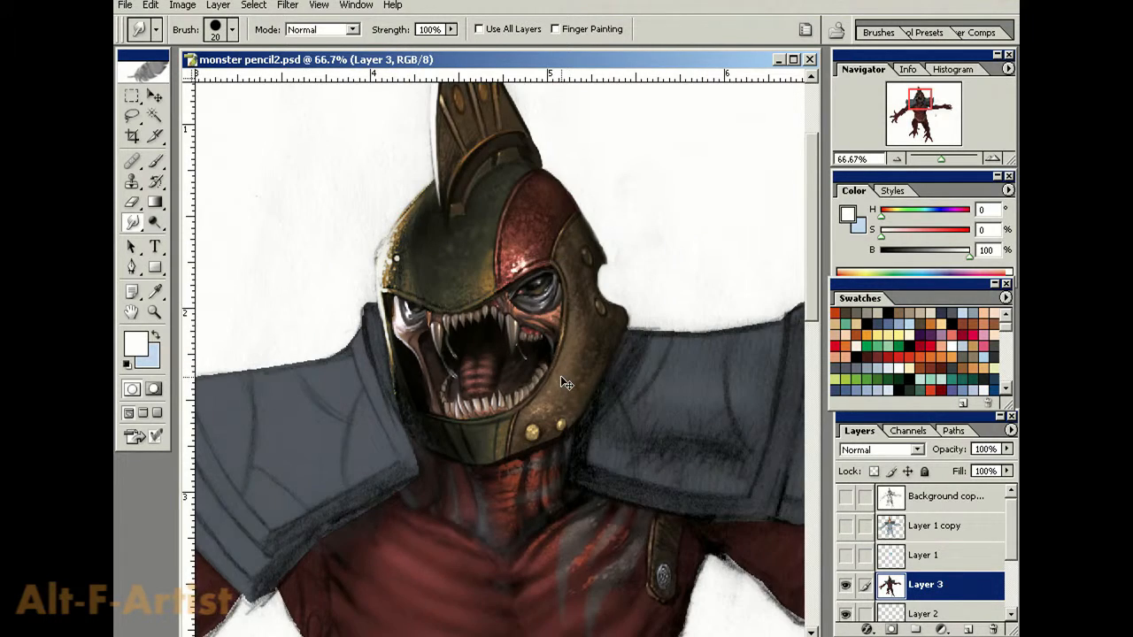
{"action": "left_click", "coordinate": [131, 97]}
{"action": "left_click_drag", "start_coordinate": [357, 168], "coordinate": [655, 497]}
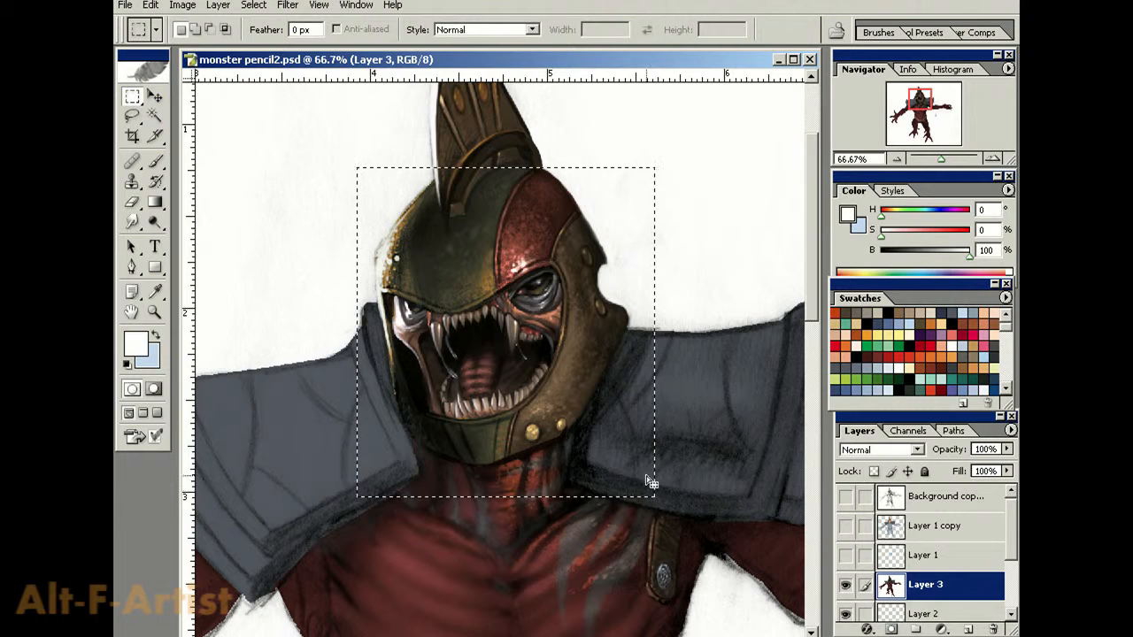
- Open the selected head in the Liquify filter and enlarge the warp brush to size 87
{"action": "left_click", "coordinate": [289, 6]}
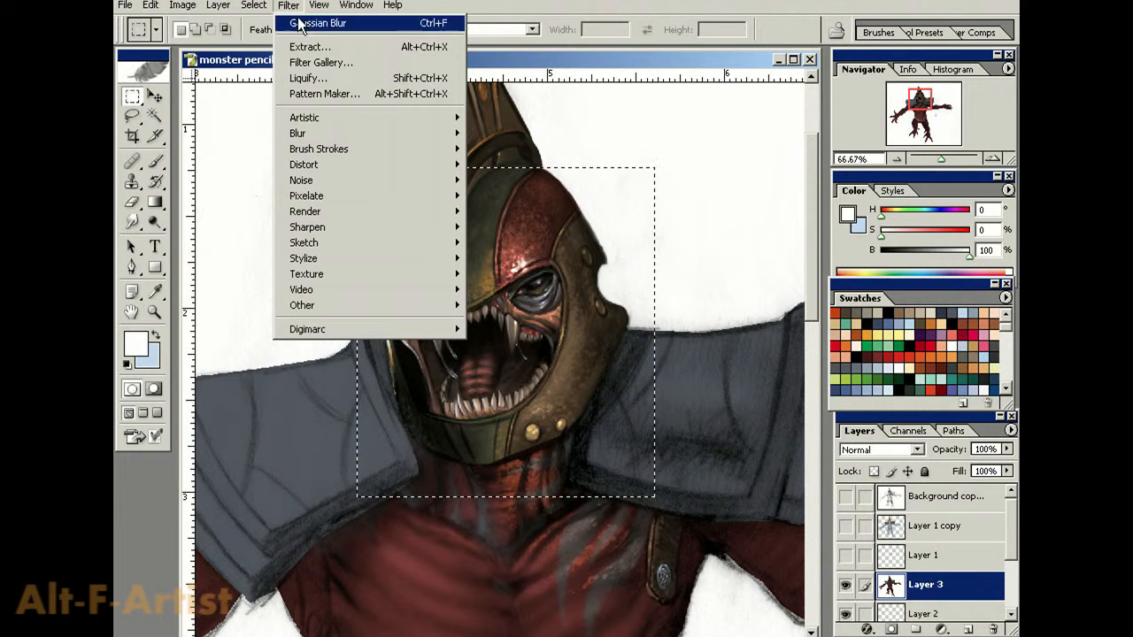
{"action": "left_click", "coordinate": [314, 64]}
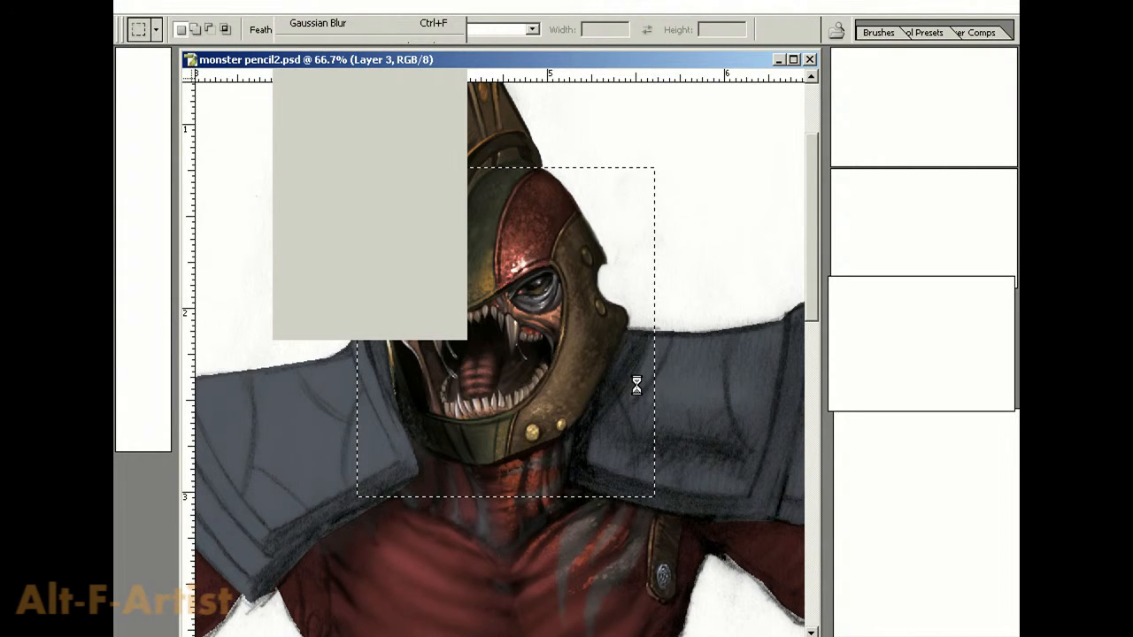
{"action": "key", "text": "bracketright"}
{"action": "key", "text": "bracketright"}
{"action": "key", "text": "bracketright"}
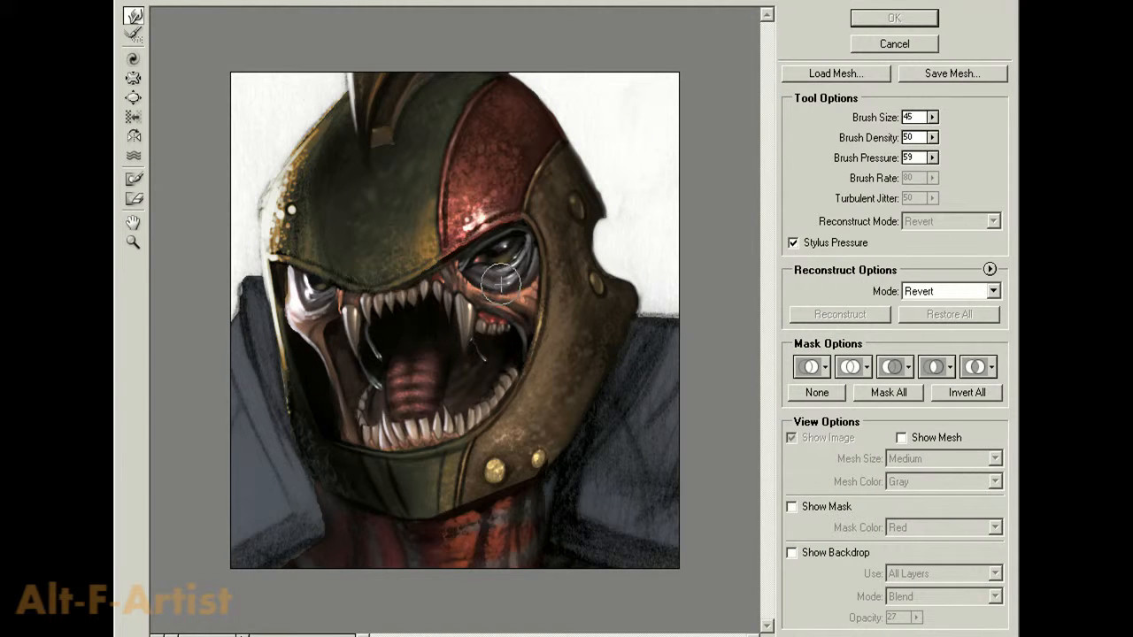
{"action": "key", "text": "bracketright"}
{"action": "key", "text": "bracketright"}
{"action": "key", "text": "bracketright"}
{"action": "key", "text": "bracketright"}
{"action": "key", "text": "bracketright"}
{"action": "key", "text": "bracketright"}
{"action": "key", "text": "bracketright"}
{"action": "key", "text": "bracketright"}
{"action": "key", "text": "bracketright"}
{"action": "key", "text": "bracketright"}
{"action": "key", "text": "bracketright"}
{"action": "key", "text": "bracketright"}
{"action": "key", "text": "bracketright"}
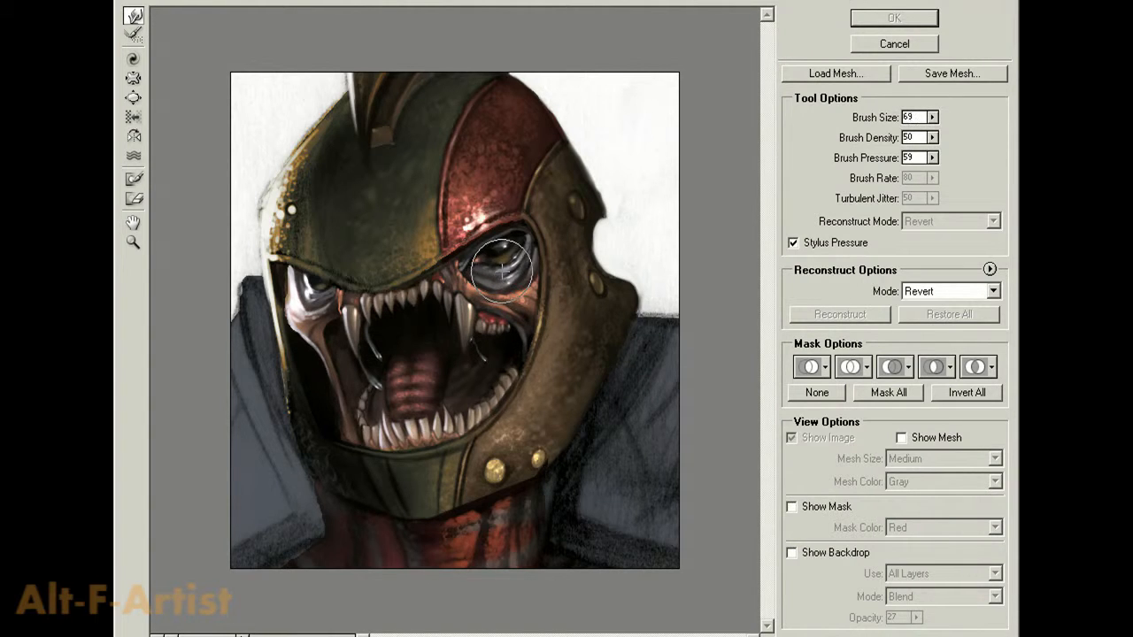
{"action": "key", "text": "bracketright"}
{"action": "key", "text": "bracketright"}
{"action": "key", "text": "bracketright"}
{"action": "key", "text": "bracketright"}
{"action": "key", "text": "bracketright"}
{"action": "key", "text": "bracketright"}
{"action": "key", "text": "bracketright"}
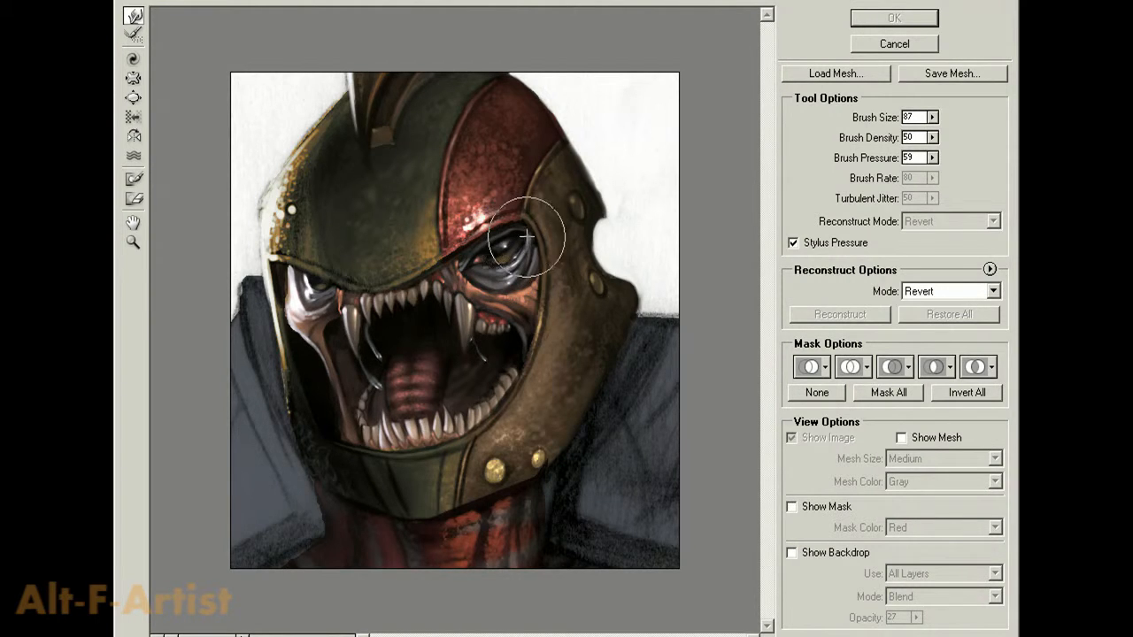
- Shrink both of the monster's eyes with the Pucker tool at brush size 115
{"action": "left_click", "coordinate": [133, 79]}
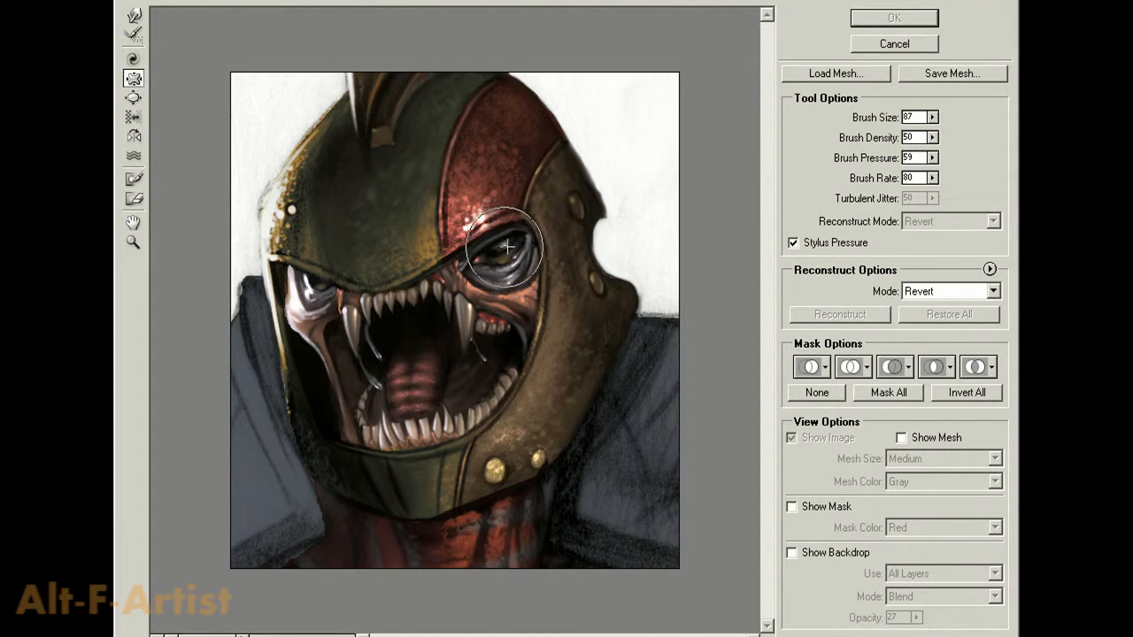
{"action": "key", "text": "bracketright"}
{"action": "key", "text": "bracketright"}
{"action": "key", "text": "bracketright"}
{"action": "key", "text": "bracketright"}
{"action": "key", "text": "bracketright"}
{"action": "key", "text": "bracketright"}
{"action": "key", "text": "bracketright"}
{"action": "key", "text": "bracketright"}
{"action": "key", "text": "bracketright"}
{"action": "key", "text": "bracketright"}
{"action": "key", "text": "bracketright"}
{"action": "key", "text": "bracketright"}
{"action": "key", "text": "bracketright"}
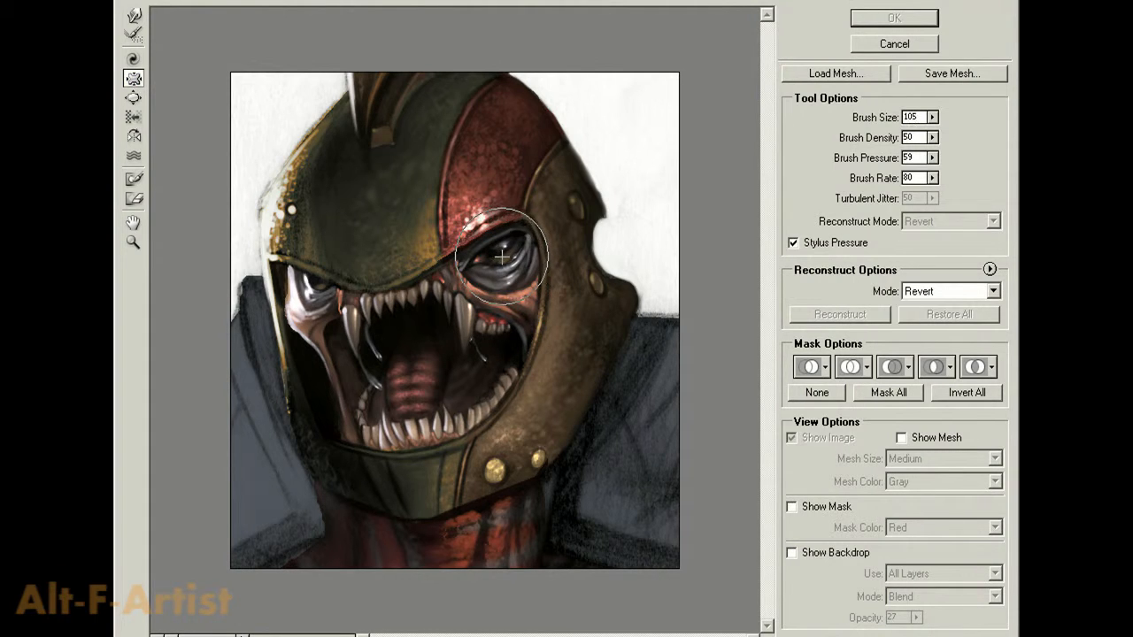
{"action": "key", "text": "bracketright"}
{"action": "left_click_drag", "start_coordinate": [500, 257], "coordinate": [511, 245]}
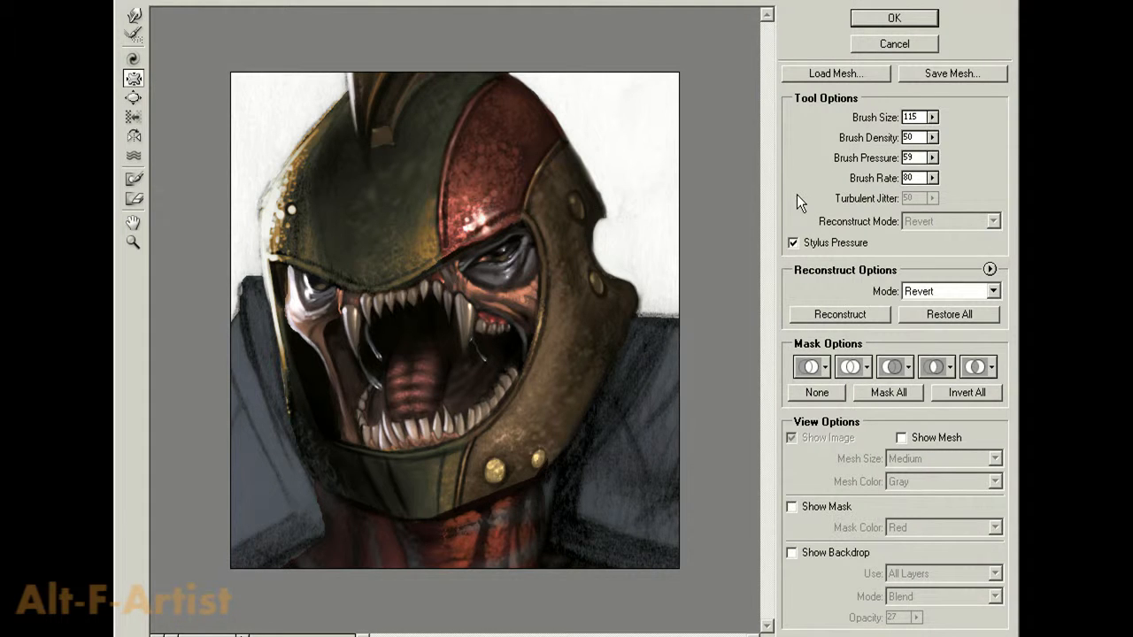
{"action": "key", "text": "ctrl+z"}
{"action": "key", "text": "ctrl+z"}
{"action": "left_click_drag", "start_coordinate": [321, 287], "coordinate": [317, 279]}
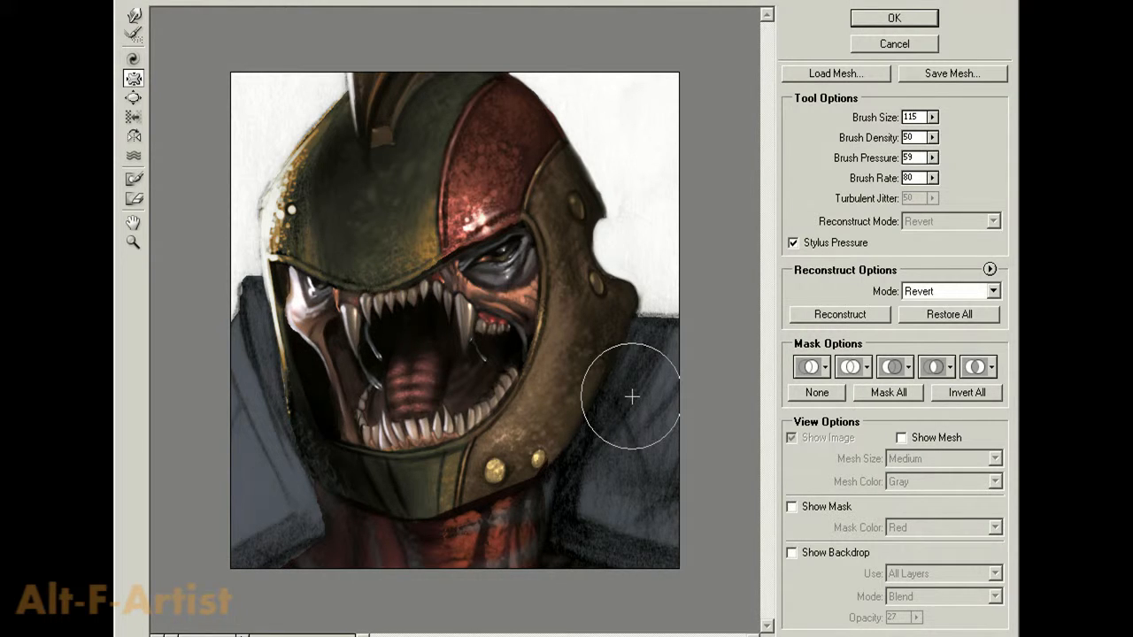
- Enlarge the two big upper fangs with the Bloat tool at brush size 115
{"action": "left_click", "coordinate": [135, 101]}
{"action": "left_click_drag", "start_coordinate": [467, 321], "coordinate": [471, 321]}
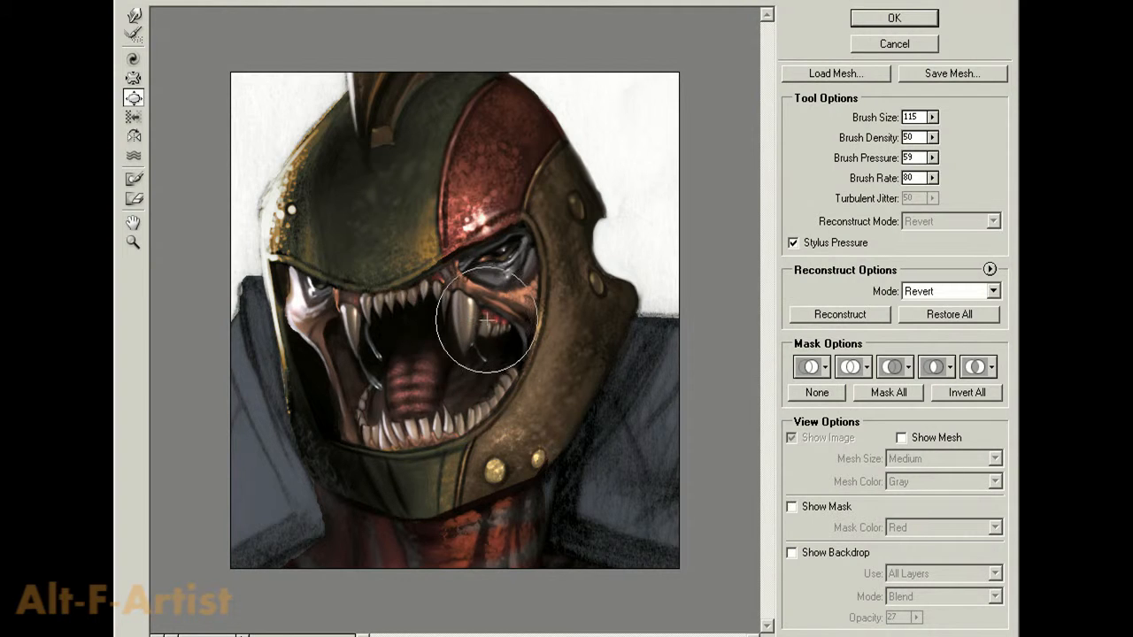
{"action": "left_click_drag", "start_coordinate": [354, 316], "coordinate": [355, 316]}
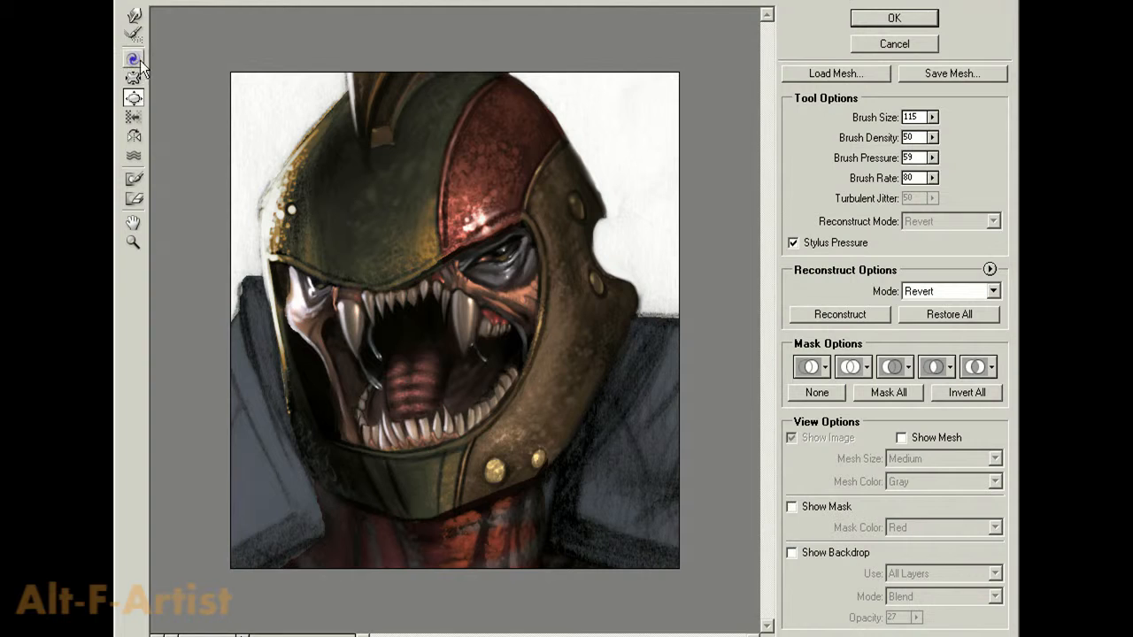
- Stretch the lower teeth upward with the Forward Warp tool, reducing the brush size from 115 to 89
{"action": "left_click", "coordinate": [133, 17]}
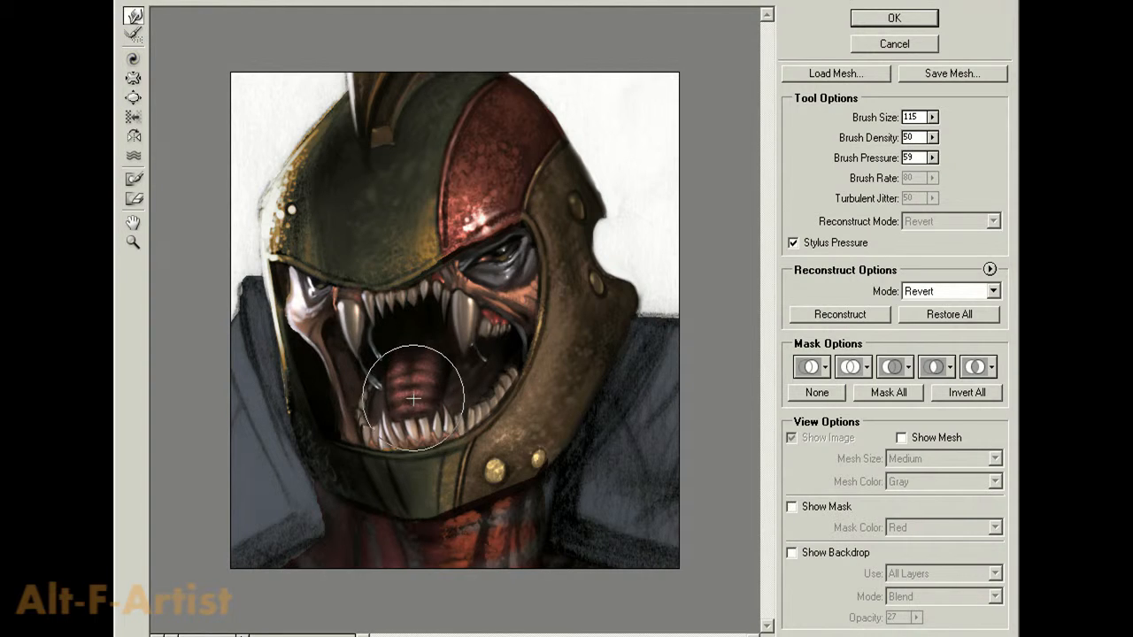
{"action": "left_click_drag", "start_coordinate": [415, 420], "coordinate": [415, 404]}
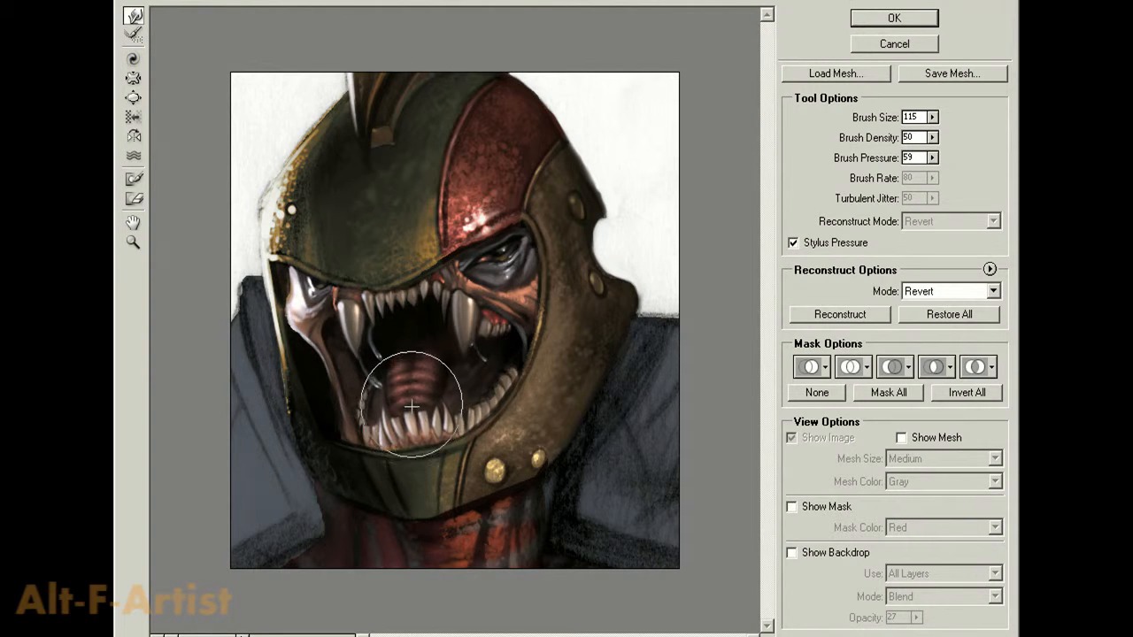
{"action": "left_click_drag", "start_coordinate": [518, 393], "coordinate": [505, 381]}
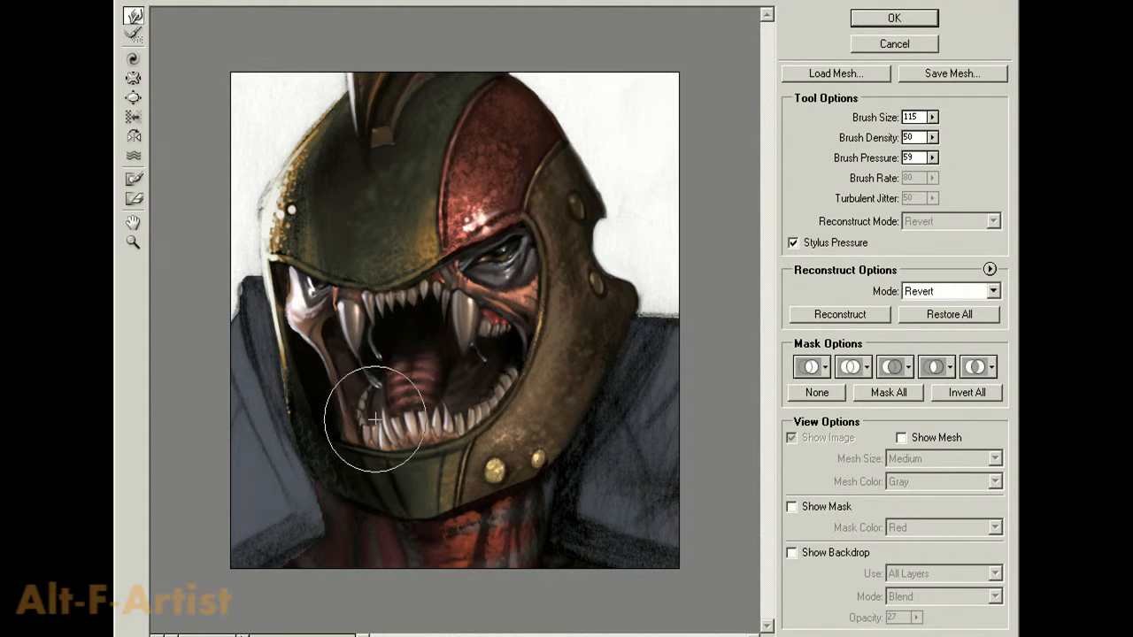
{"action": "key", "text": "bracketleft"}
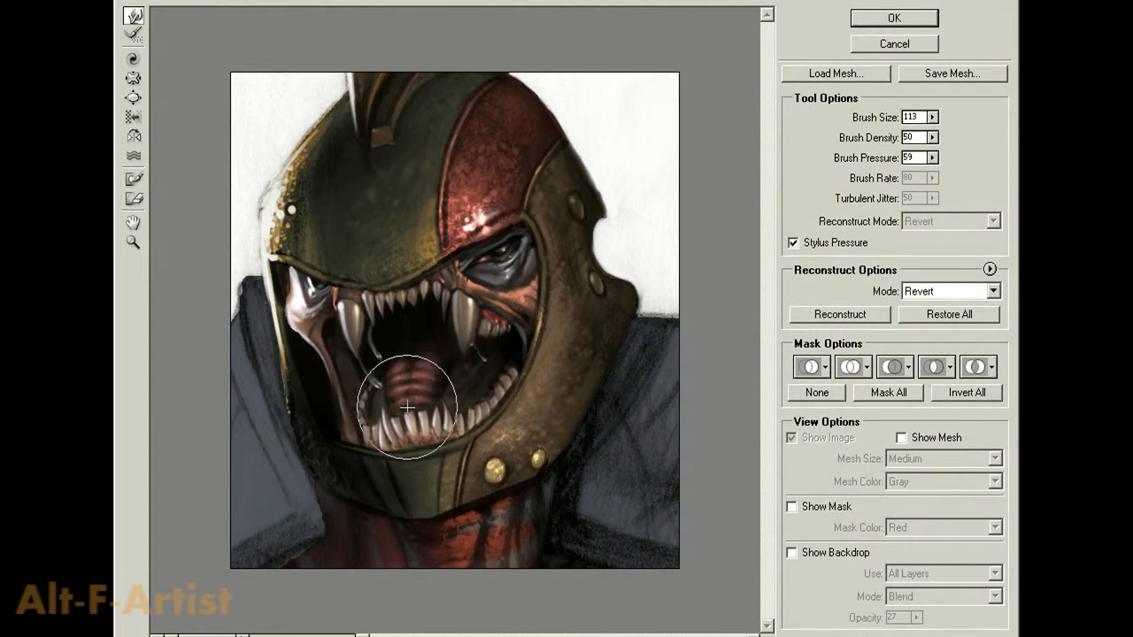
{"action": "key", "text": "bracketleft"}
{"action": "key", "text": "bracketleft"}
{"action": "left_click_drag", "start_coordinate": [448, 408], "coordinate": [449, 394]}
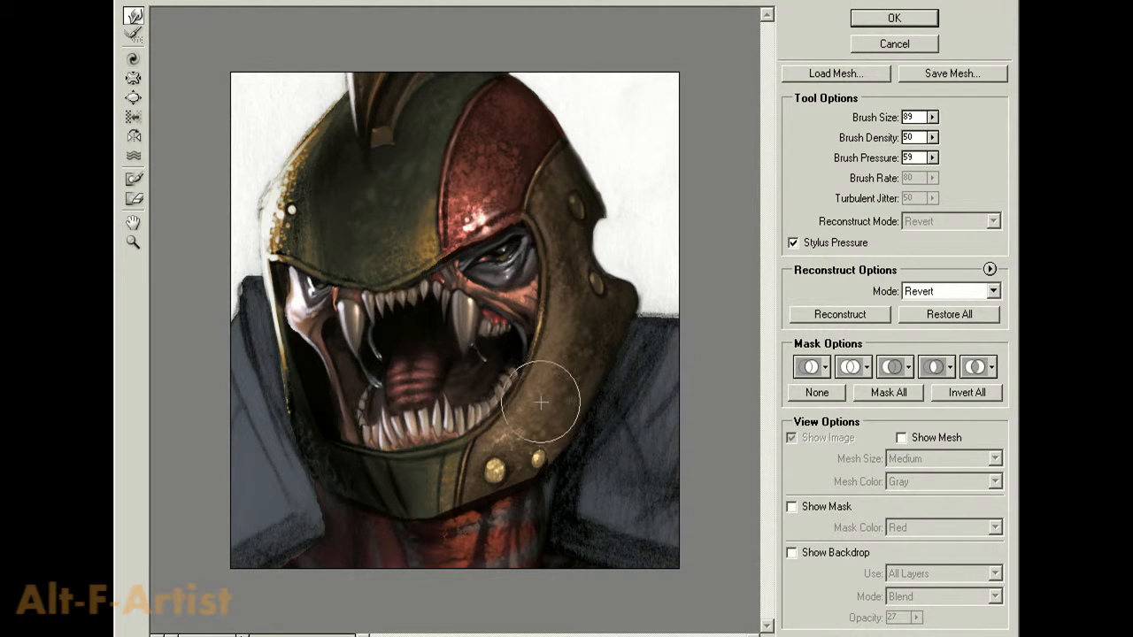
- Stretch the upper teeth downward and pull the inner brow beside the eye inward with Forward Warp, and apply the Liquify changes
{"action": "left_click_drag", "start_coordinate": [405, 305], "coordinate": [405, 323]}
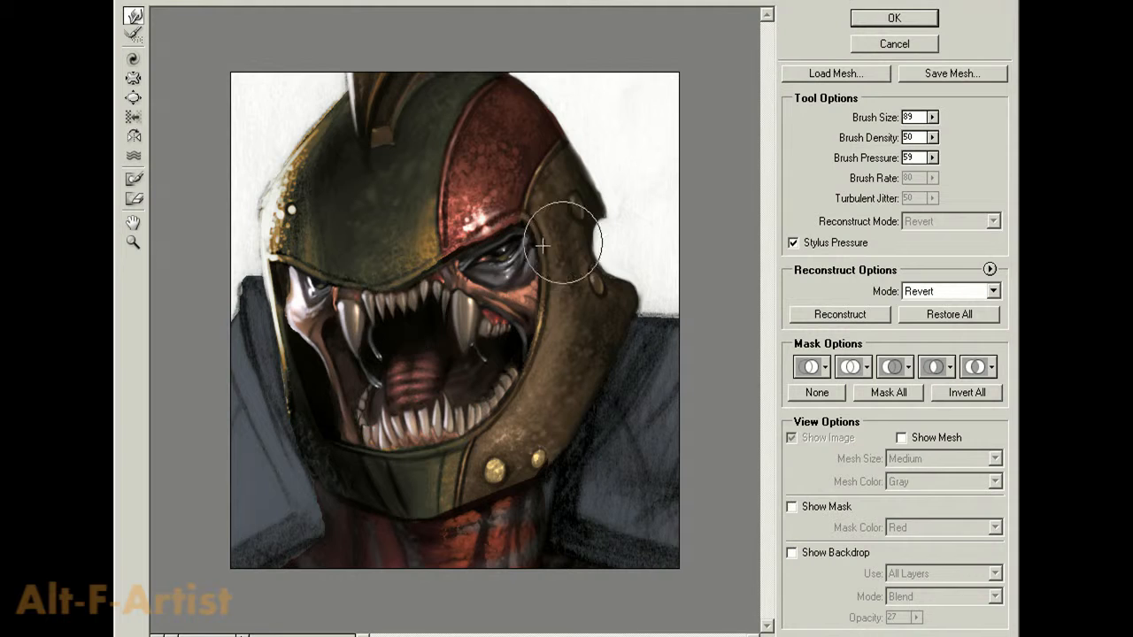
{"action": "left_click_drag", "start_coordinate": [482, 267], "coordinate": [442, 279]}
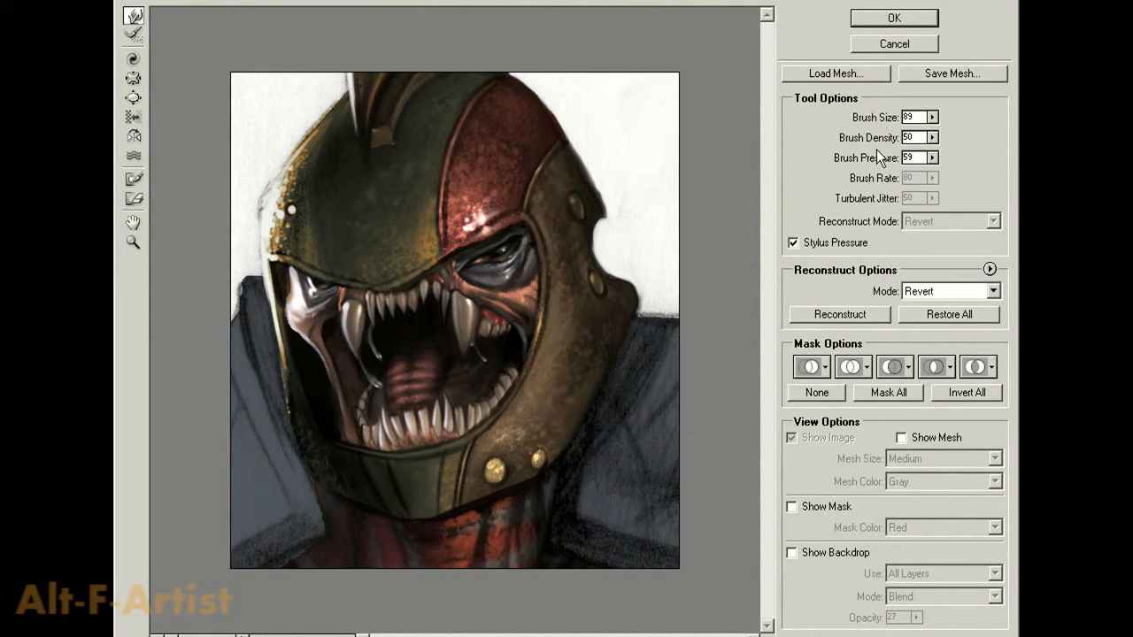
{"action": "left_click", "coordinate": [896, 19]}
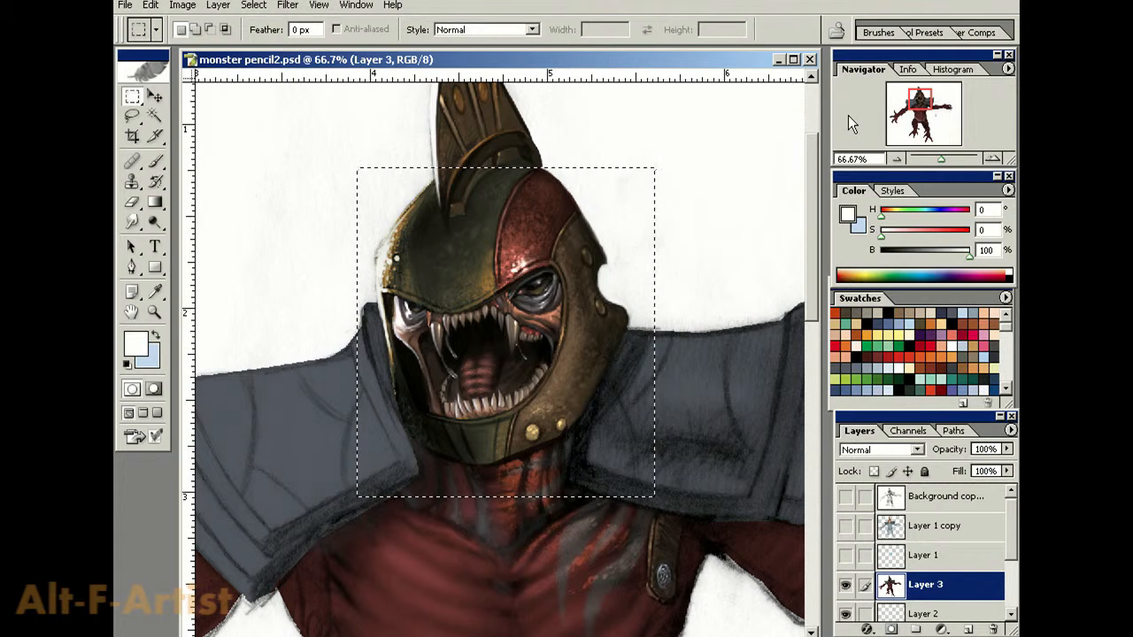
- Open the whole figure in the Liquify filter and try bloating the abdomen at brush size 600
{"action": "key", "text": "ctrl+minus"}
{"action": "key", "text": "ctrl+minus"}
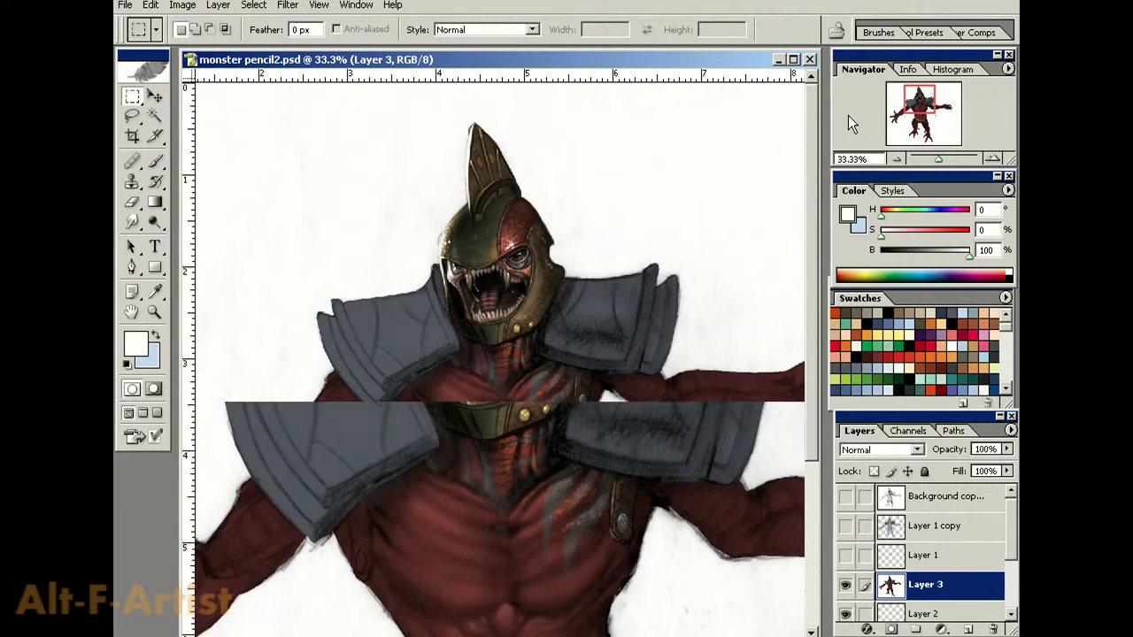
{"action": "left_click_drag", "start_coordinate": [639, 422], "coordinate": [625, 380]}
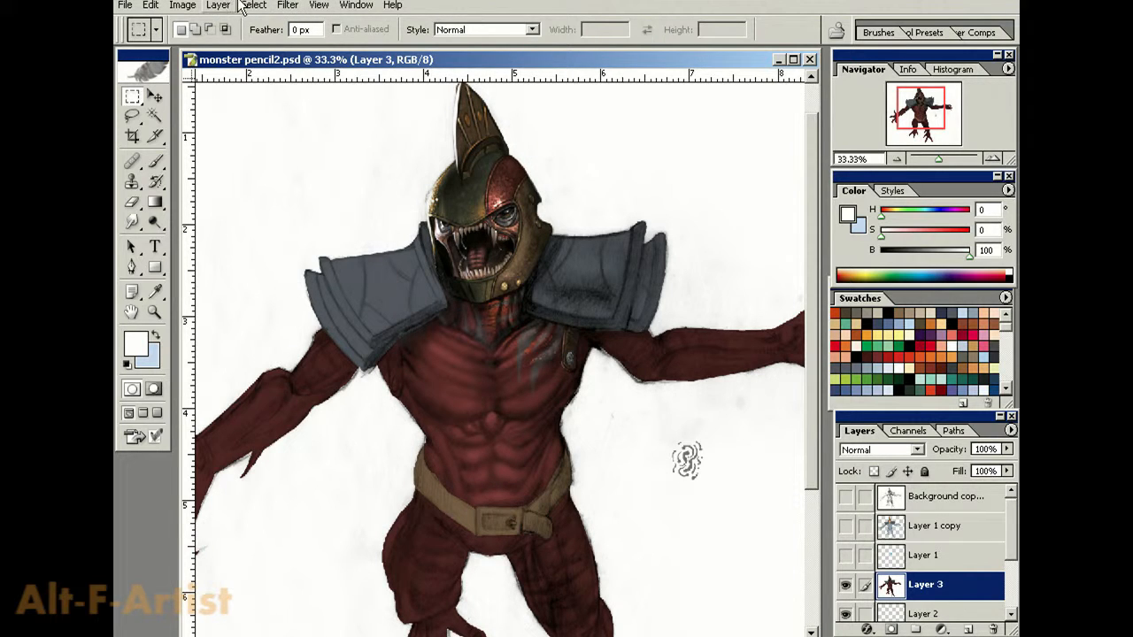
{"action": "left_click", "coordinate": [289, 5]}
{"action": "left_click", "coordinate": [321, 78]}
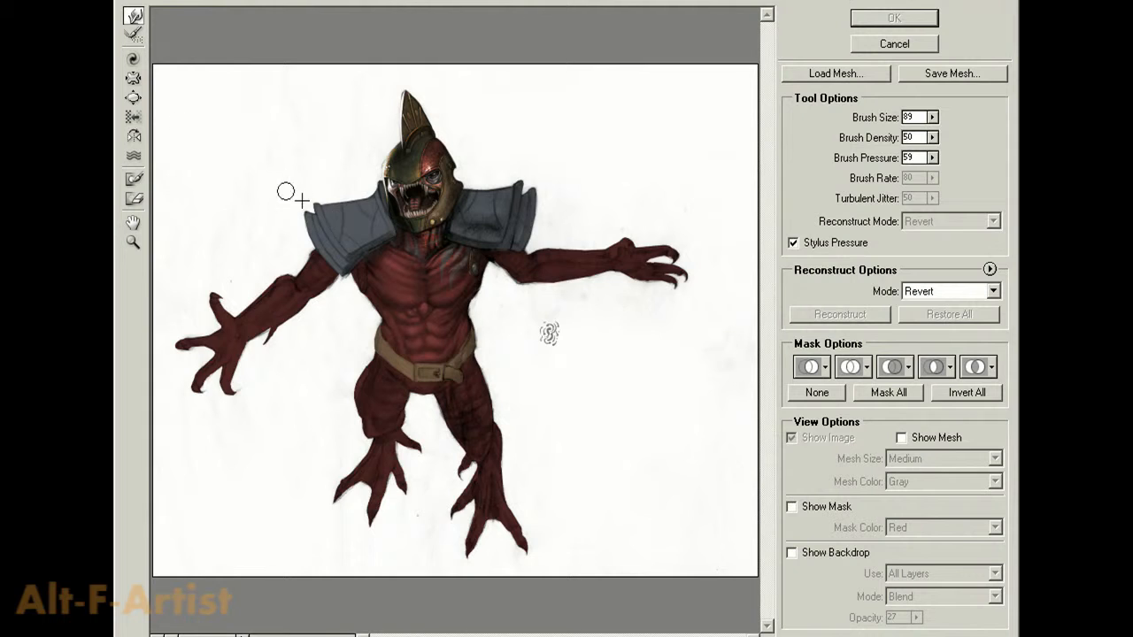
{"action": "left_click", "coordinate": [133, 98]}
{"action": "left_click", "coordinate": [933, 116]}
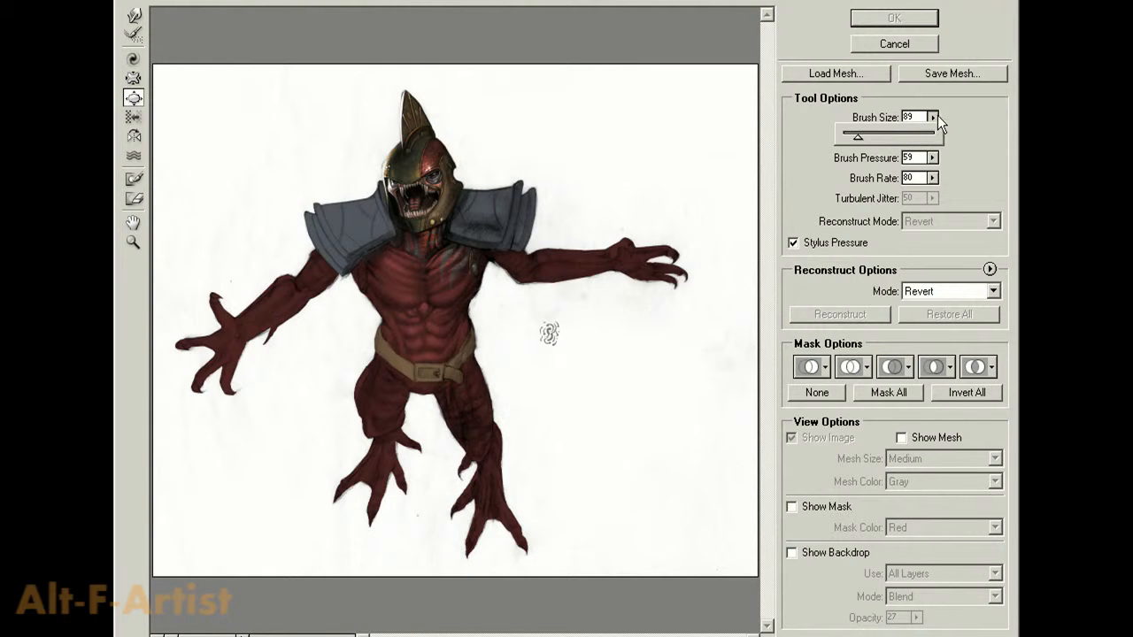
{"action": "left_click_drag", "start_coordinate": [910, 140], "coordinate": [937, 137]}
{"action": "mouse_move", "coordinate": [417, 342]}
{"action": "left_mouse_down"}
{"action": "mouse_move", "coordinate": [428, 322]}
{"action": "mouse_move", "coordinate": [431, 332]}
{"action": "left_mouse_up"}
{"action": "key", "text": "ctrl+z"}
{"action": "key", "text": "ctrl+z"}
{"action": "left_click", "coordinate": [429, 325]}
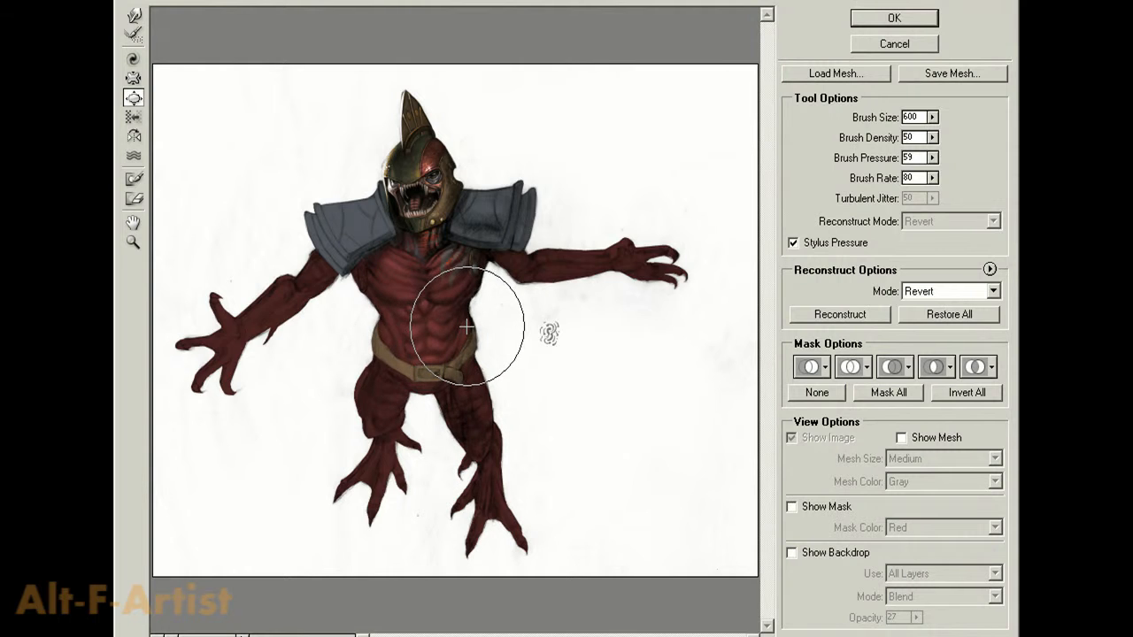
- Widen the monster's waist and chest outward with the Forward Warp tool at brush size 600
{"action": "left_click", "coordinate": [132, 15]}
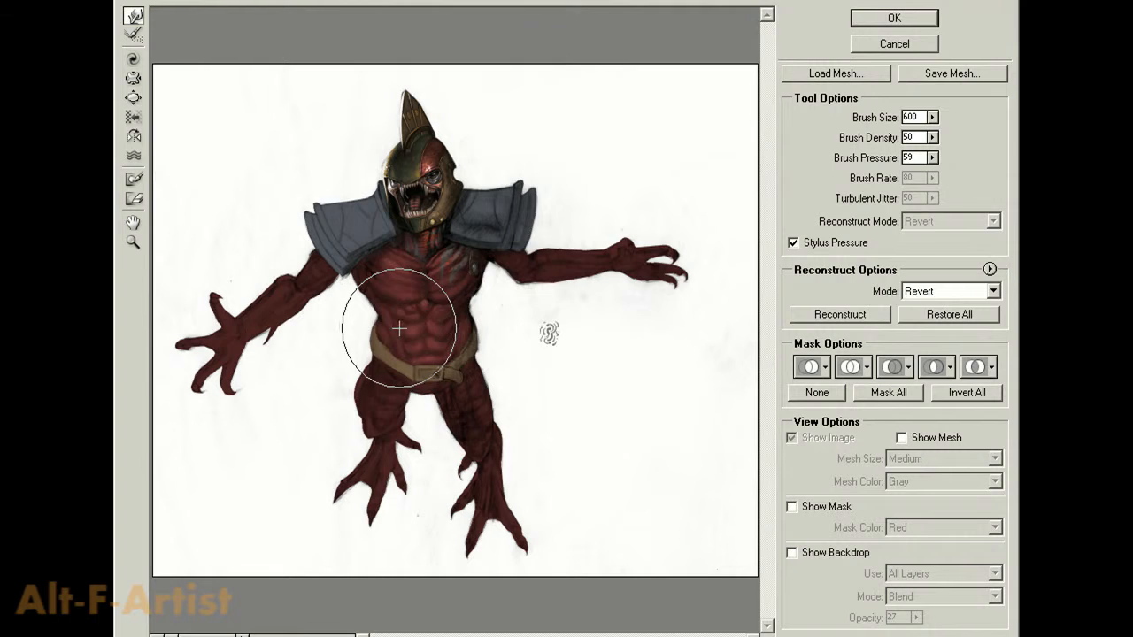
{"action": "left_click_drag", "start_coordinate": [393, 337], "coordinate": [357, 339]}
{"action": "left_click_drag", "start_coordinate": [463, 331], "coordinate": [496, 309]}
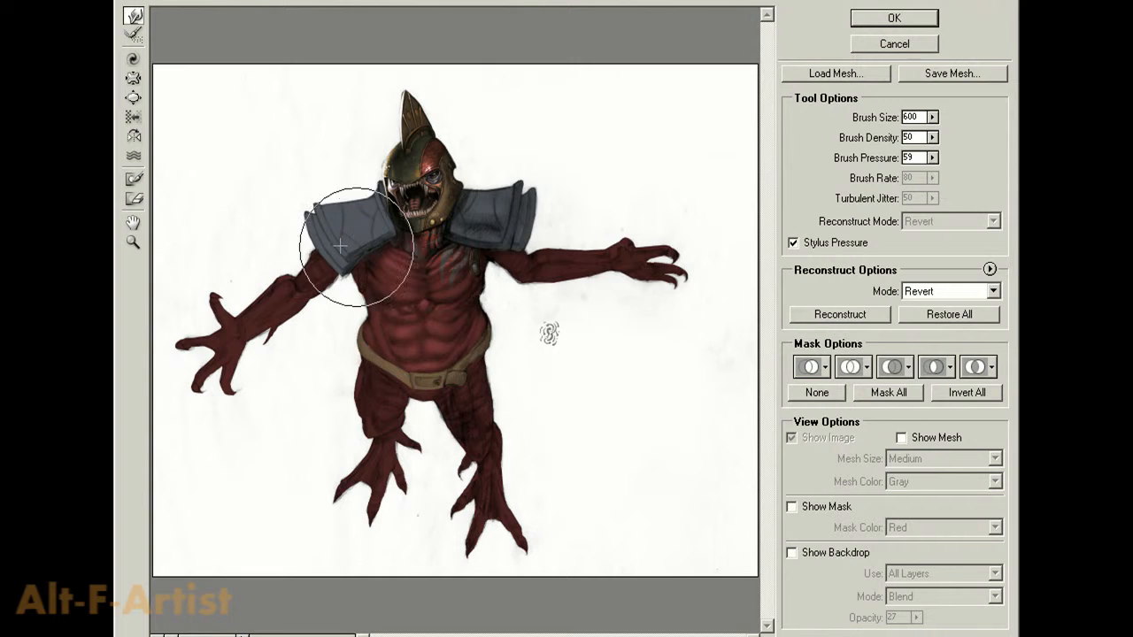
{"action": "mouse_move", "coordinate": [367, 267]}
{"action": "left_mouse_down"}
{"action": "mouse_move", "coordinate": [372, 302]}
{"action": "mouse_move", "coordinate": [383, 314]}
{"action": "mouse_move", "coordinate": [467, 281]}
{"action": "mouse_move", "coordinate": [455, 280]}
{"action": "mouse_move", "coordinate": [465, 303]}
{"action": "mouse_move", "coordinate": [465, 289]}
{"action": "mouse_move", "coordinate": [475, 300]}
{"action": "mouse_move", "coordinate": [470, 273]}
{"action": "mouse_move", "coordinate": [509, 258]}
{"action": "left_mouse_up"}
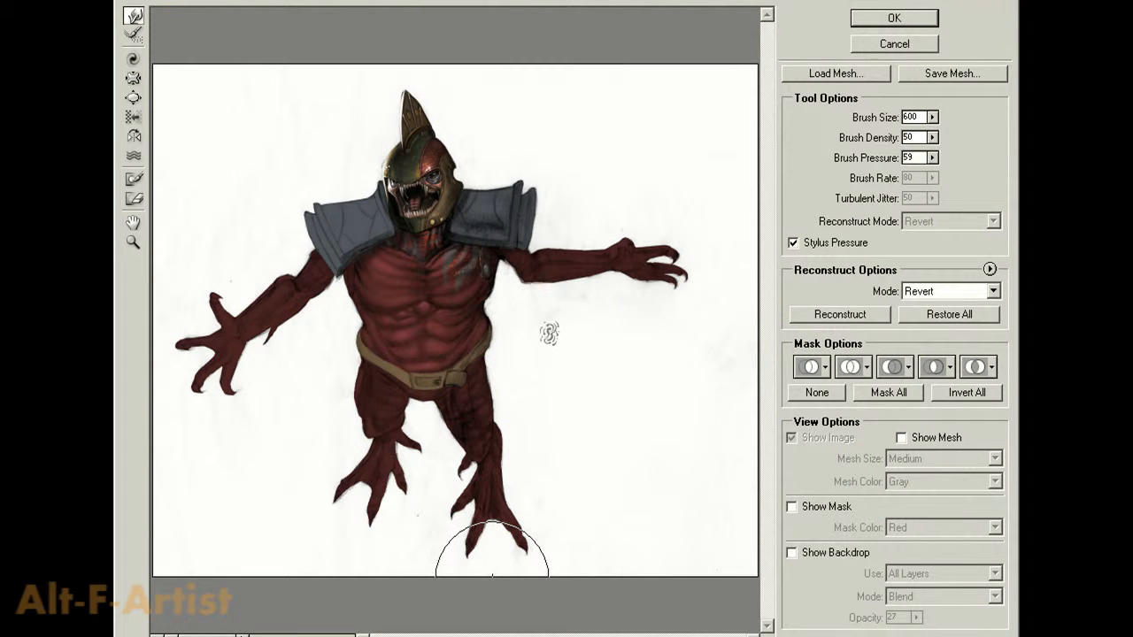
- Push both thighs outward and reshape the upper arms below the shoulder armor with the Forward Warp tool
{"action": "mouse_move", "coordinate": [366, 398]}
{"action": "left_mouse_down"}
{"action": "mouse_move", "coordinate": [428, 400]}
{"action": "mouse_move", "coordinate": [397, 407]}
{"action": "mouse_move", "coordinate": [410, 410]}
{"action": "mouse_move", "coordinate": [528, 378]}
{"action": "mouse_move", "coordinate": [485, 405]}
{"action": "mouse_move", "coordinate": [518, 395]}
{"action": "mouse_move", "coordinate": [493, 426]}
{"action": "mouse_move", "coordinate": [522, 413]}
{"action": "mouse_move", "coordinate": [498, 424]}
{"action": "mouse_move", "coordinate": [511, 442]}
{"action": "mouse_move", "coordinate": [503, 375]}
{"action": "mouse_move", "coordinate": [530, 364]}
{"action": "left_mouse_up"}
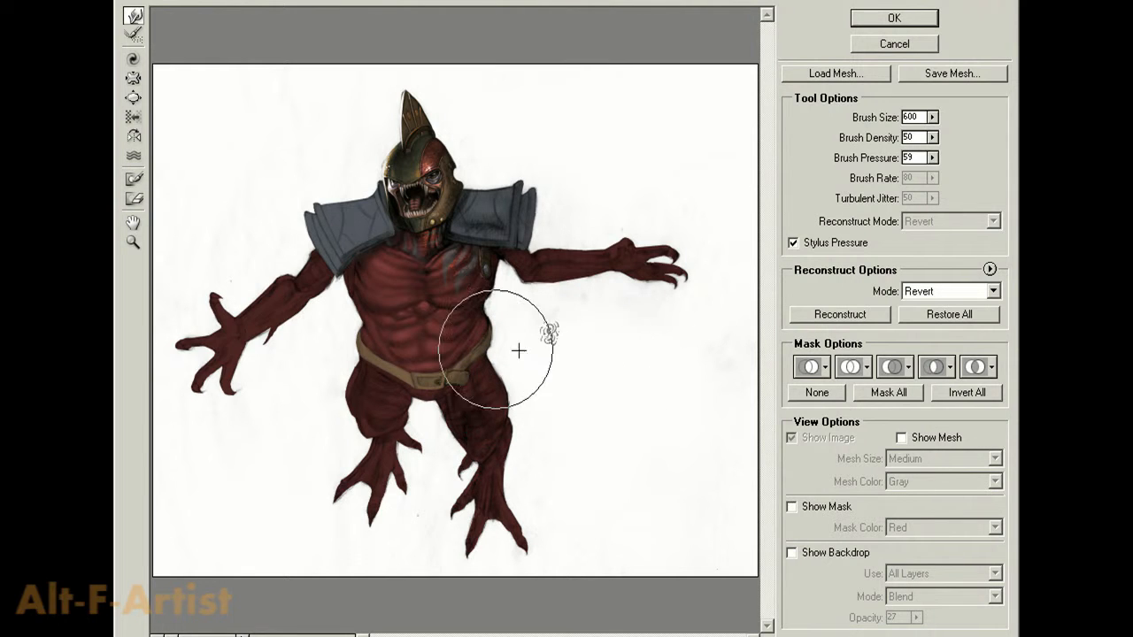
{"action": "left_click_drag", "start_coordinate": [300, 257], "coordinate": [337, 301]}
{"action": "mouse_move", "coordinate": [518, 251]}
{"action": "left_mouse_down"}
{"action": "mouse_move", "coordinate": [496, 277]}
{"action": "mouse_move", "coordinate": [545, 223]}
{"action": "mouse_move", "coordinate": [553, 235]}
{"action": "mouse_move", "coordinate": [498, 260]}
{"action": "left_mouse_up"}
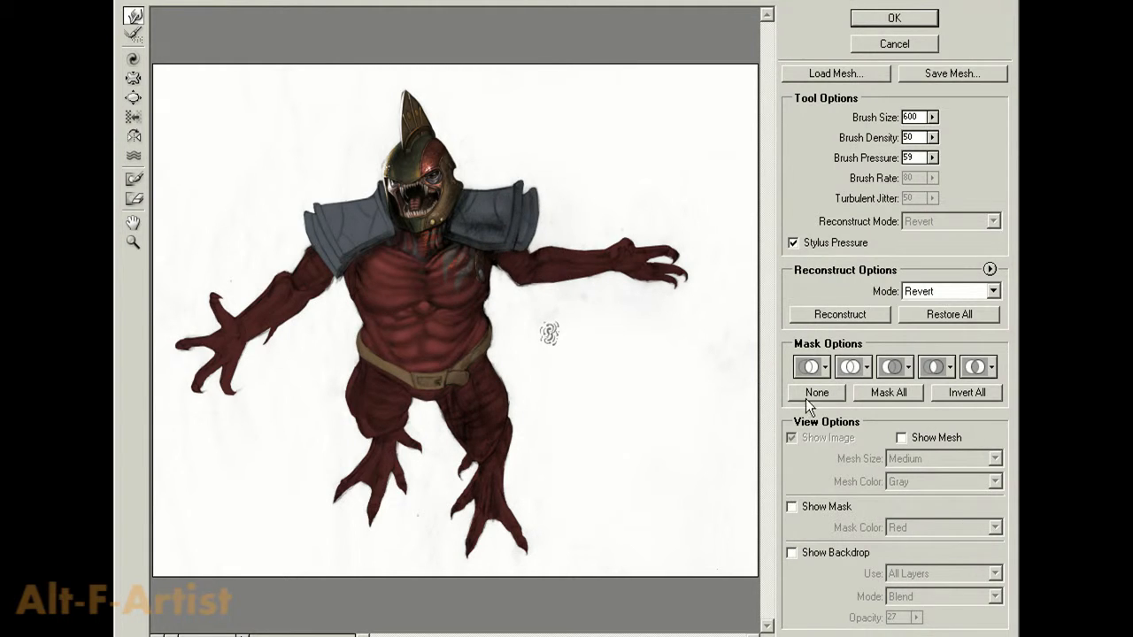
- Try shrinking the head with the Pucker tool at brush size 600, and discard the full-figure Liquify changes
{"action": "left_click", "coordinate": [132, 78]}
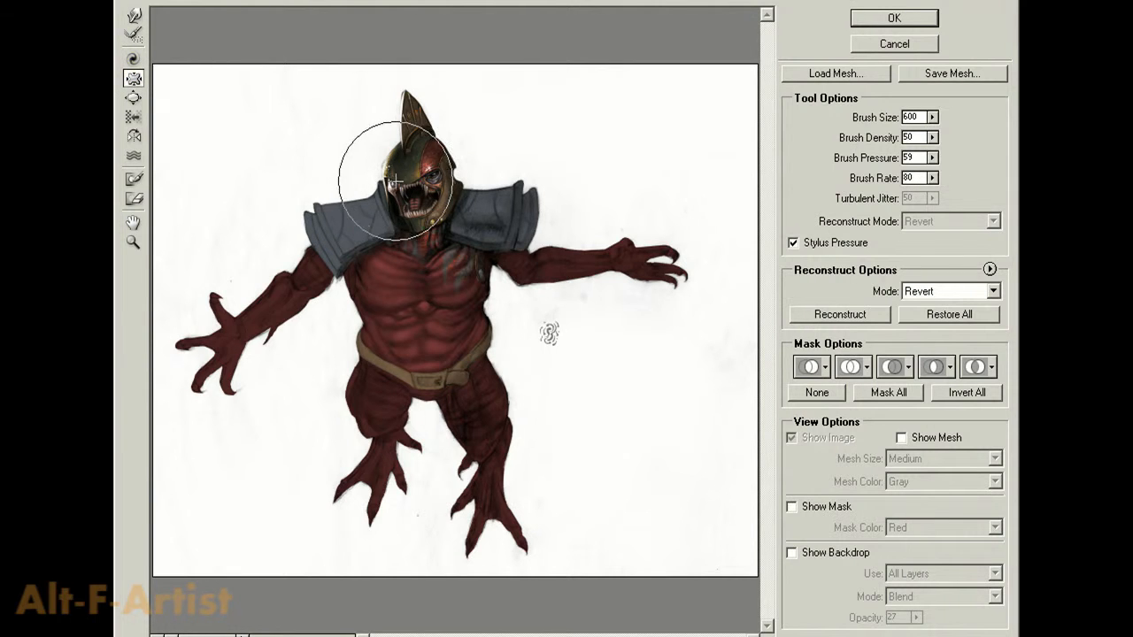
{"action": "left_click", "coordinate": [933, 117]}
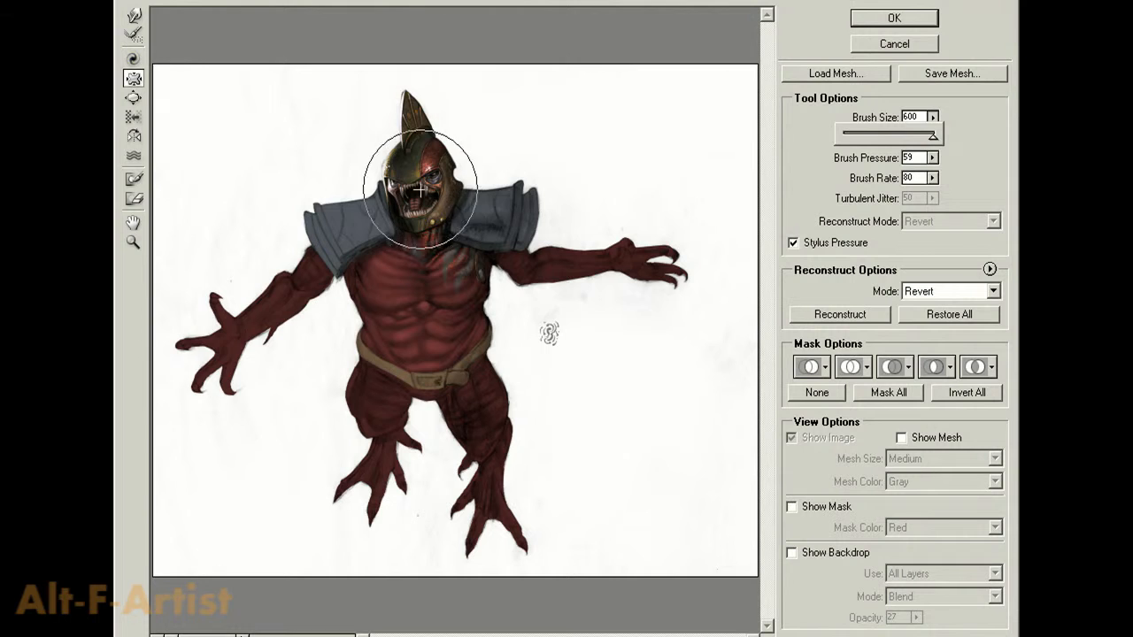
{"action": "left_click_drag", "start_coordinate": [423, 180], "coordinate": [440, 162]}
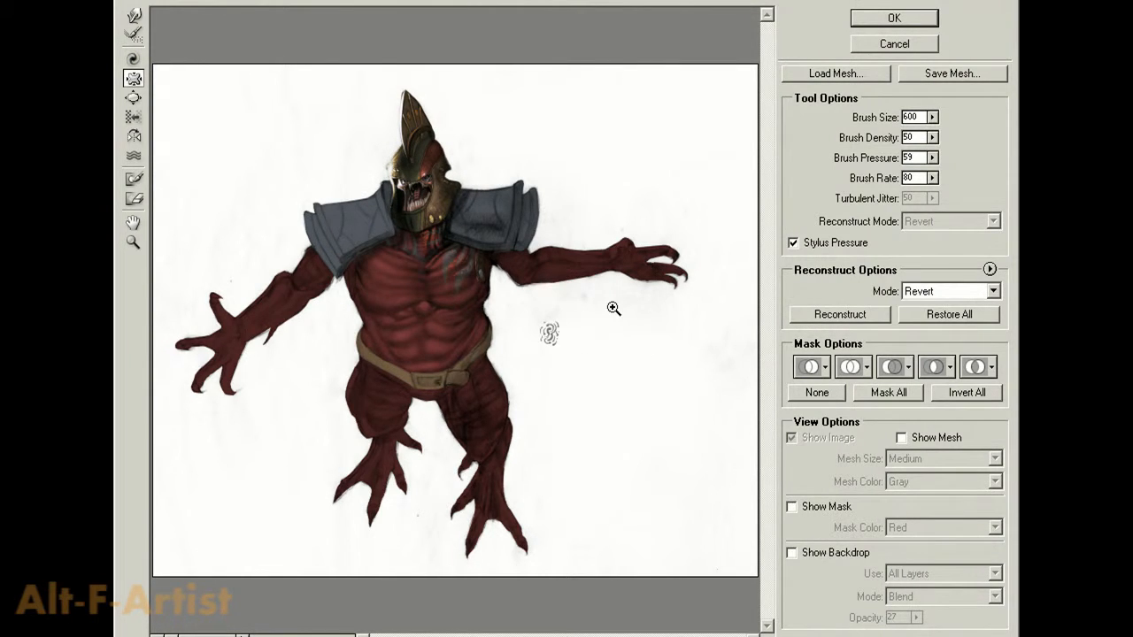
{"action": "key", "text": "ctrl+z"}
{"action": "mouse_move", "coordinate": [419, 184]}
{"action": "left_mouse_down"}
{"action": "mouse_move", "coordinate": [405, 149]}
{"action": "mouse_move", "coordinate": [449, 189]}
{"action": "left_mouse_up"}
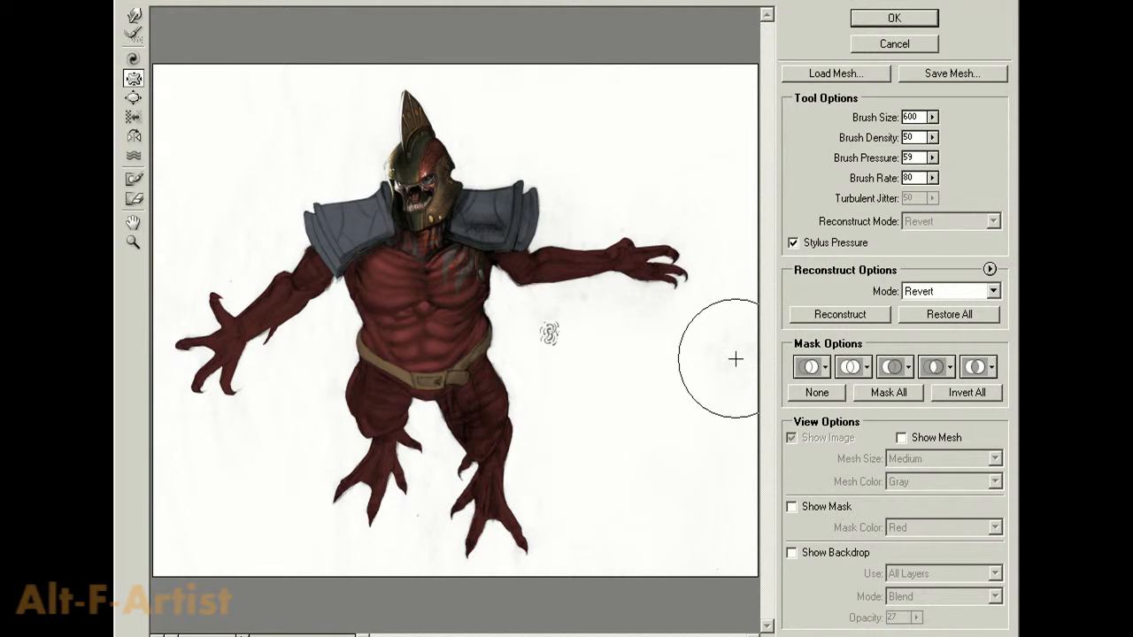
{"action": "left_click", "coordinate": [916, 43]}
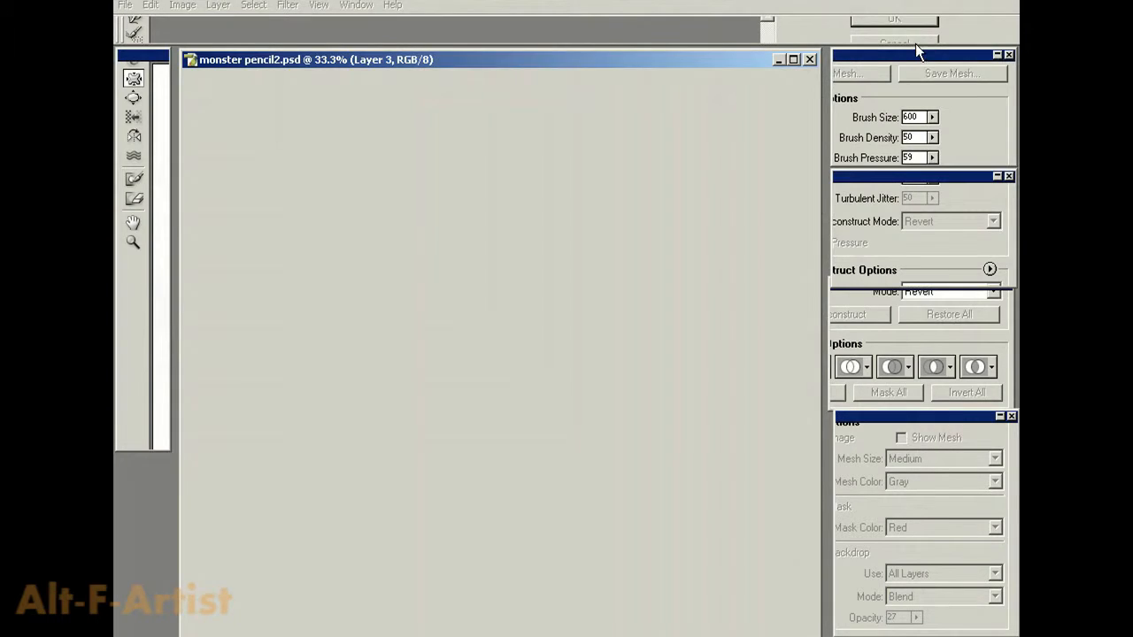